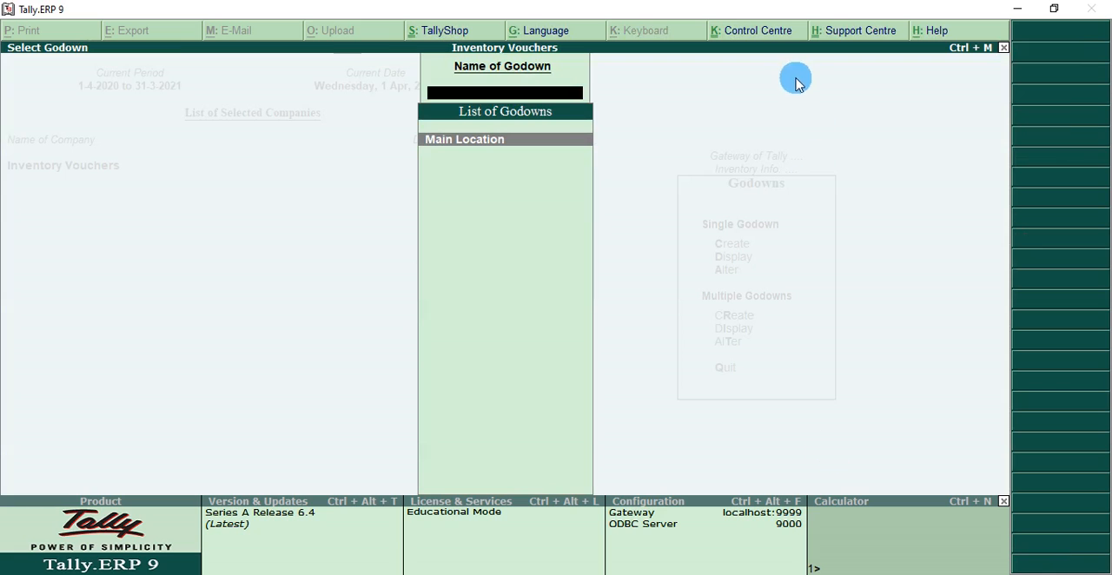
# - Leave the godown display list and start creating a single godown named Shop, without an alias
pyautogui.click(556, 150)
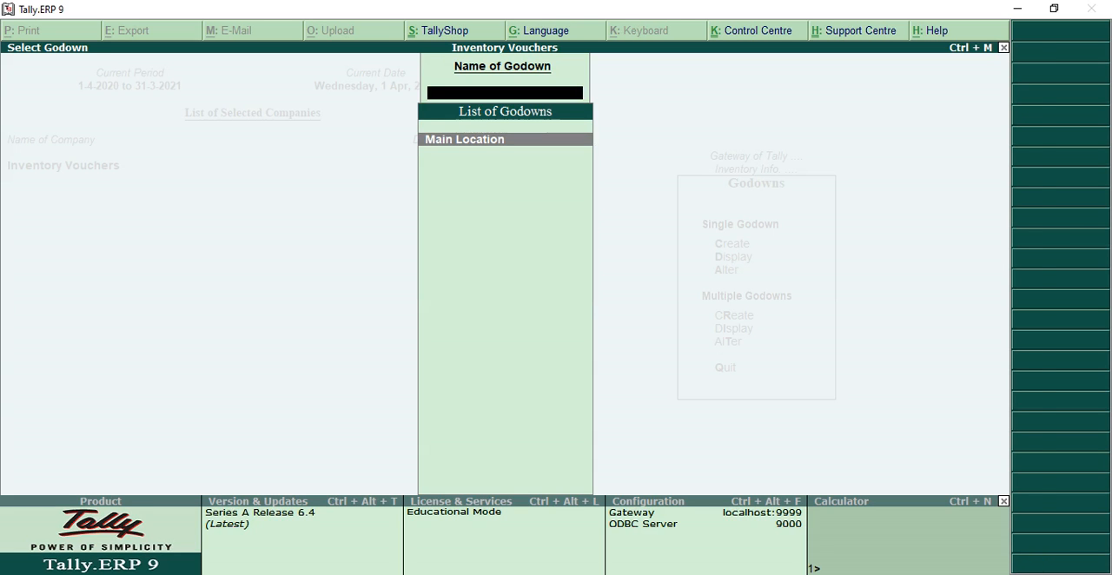
pyautogui.press('Escape')
pyautogui.press('Up')
pyautogui.press('Return')
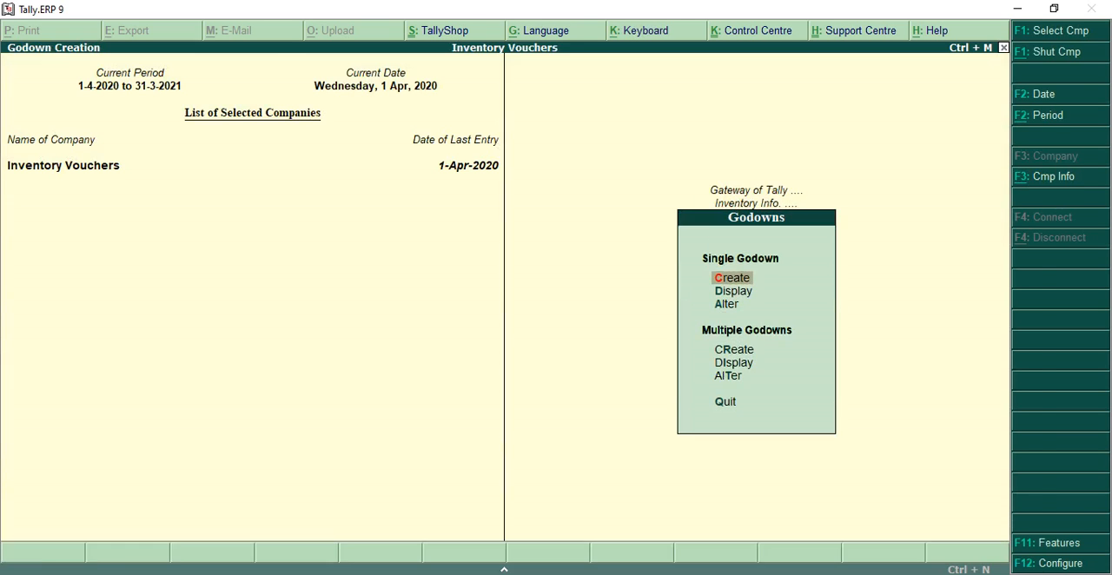
pyautogui.write('Sh')
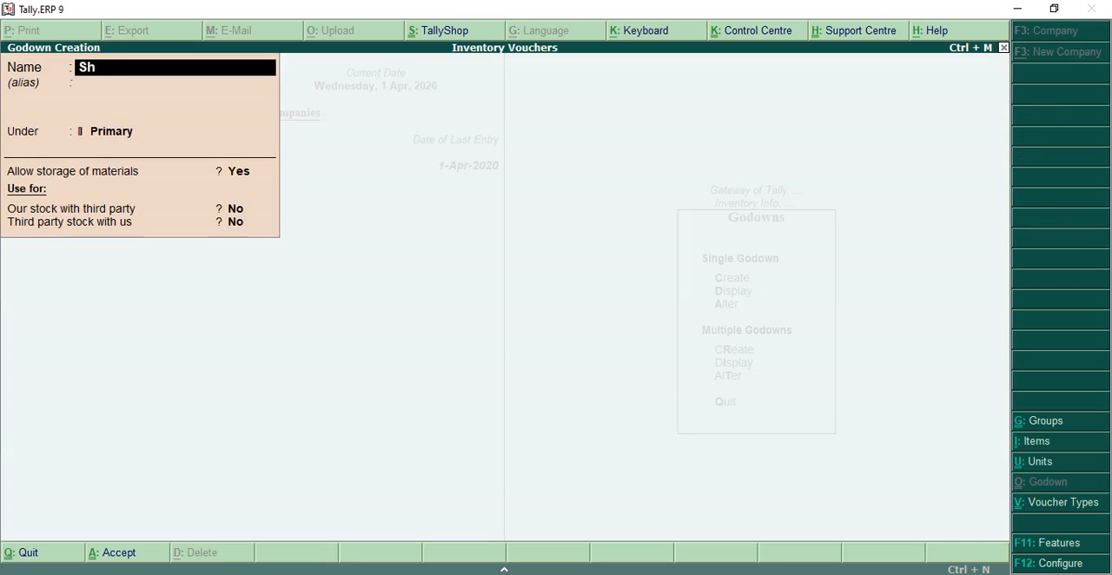
pyautogui.write('op')
pyautogui.press('Return')
pyautogui.press('Return')
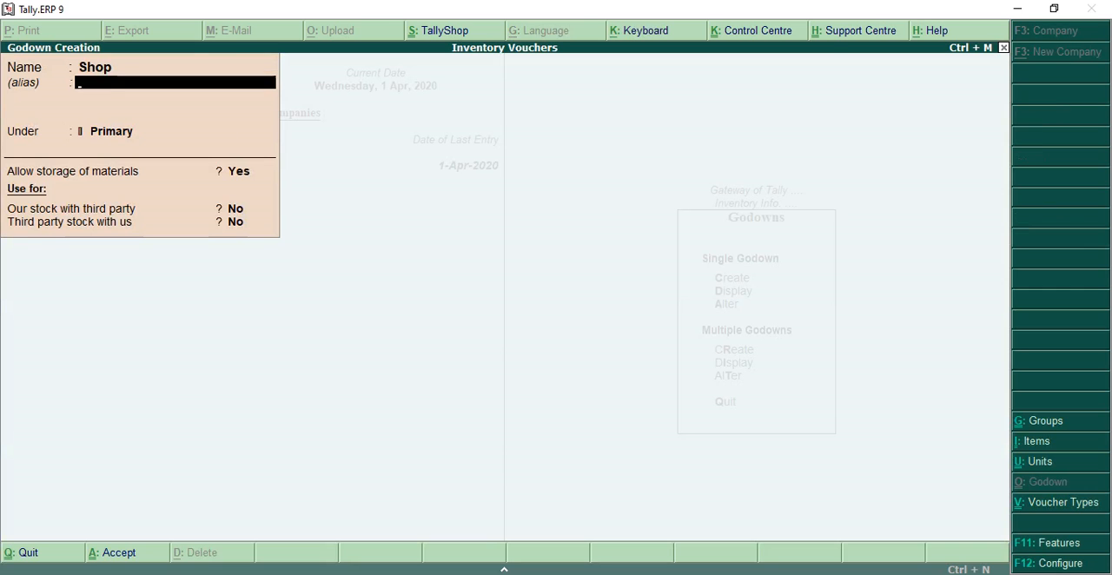
# - Keep Shop under Primary with material storage set to Yes and both third-party stock options set to No, and save the godown
pyautogui.press('Return')
pyautogui.press('Return')
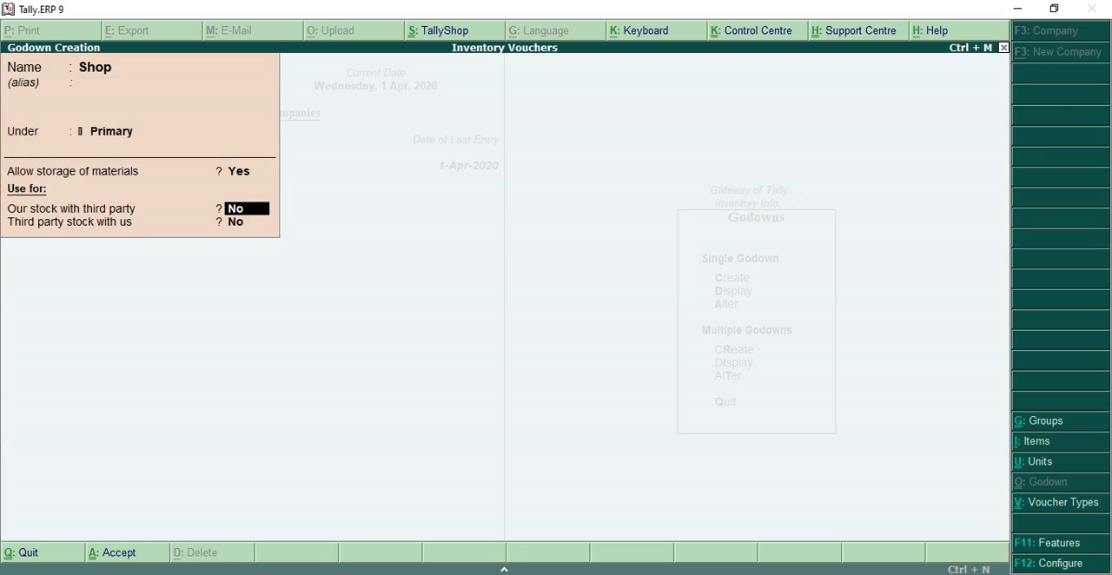
pyautogui.press('Return')
pyautogui.press('Return')
pyautogui.press('n')
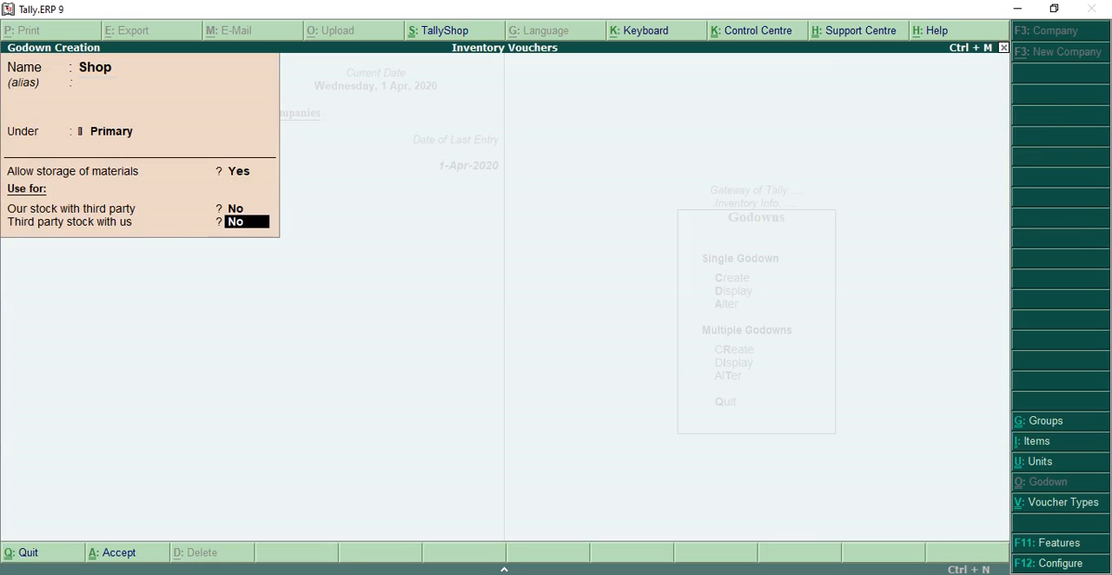
pyautogui.press('Up')
pyautogui.press('Up')
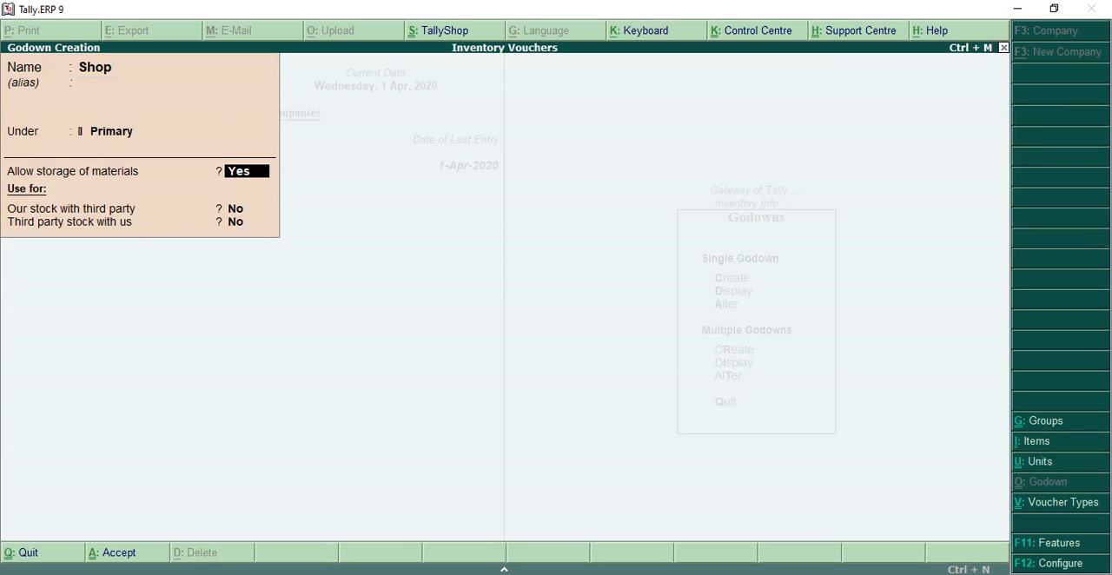
pyautogui.press('Return')
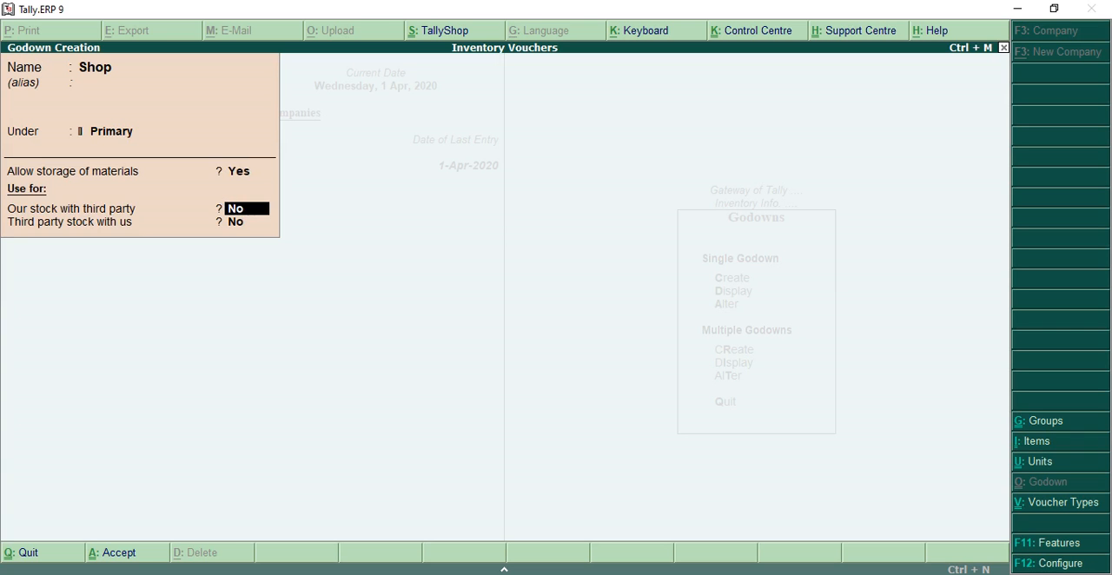
pyautogui.press('Return')
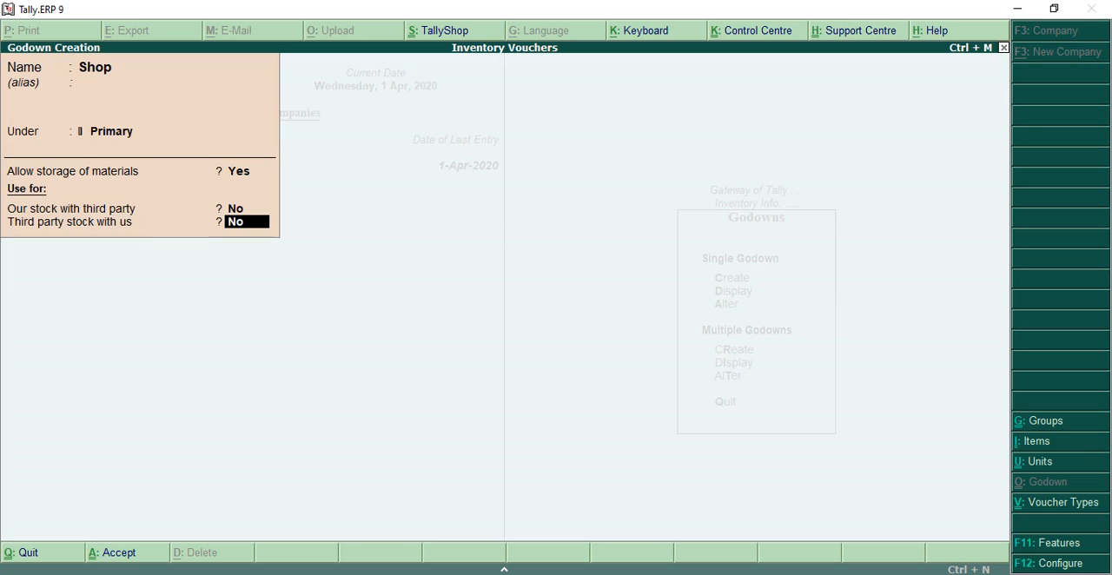
pyautogui.press('Return')
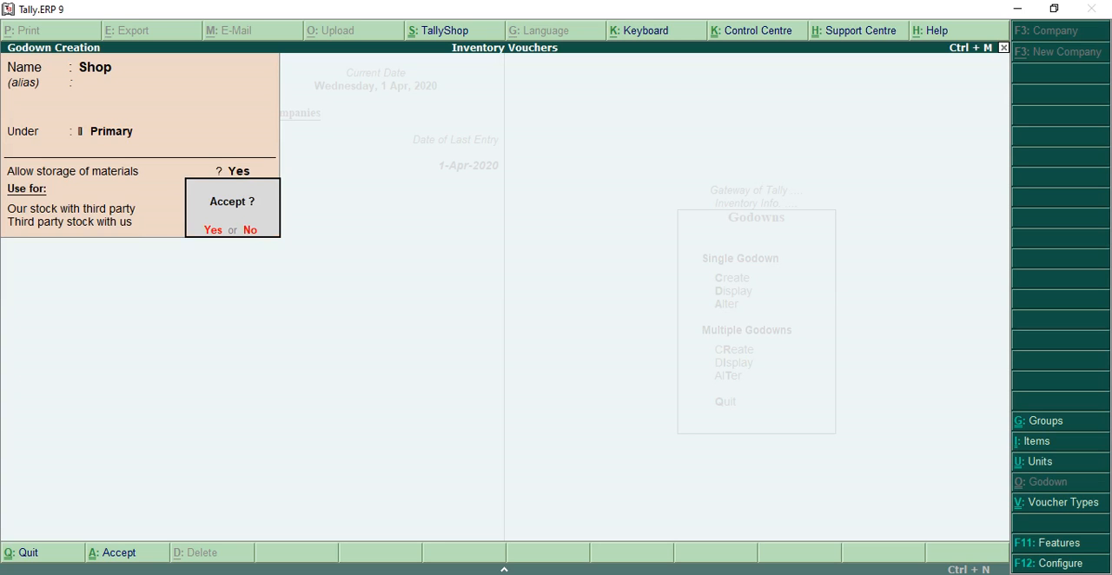
pyautogui.press('Return')
pyautogui.press('Escape')
# - Display the list of godowns to check the Main Location and Shop entries, and return to the Gateway of Tally
pyautogui.press('Return')
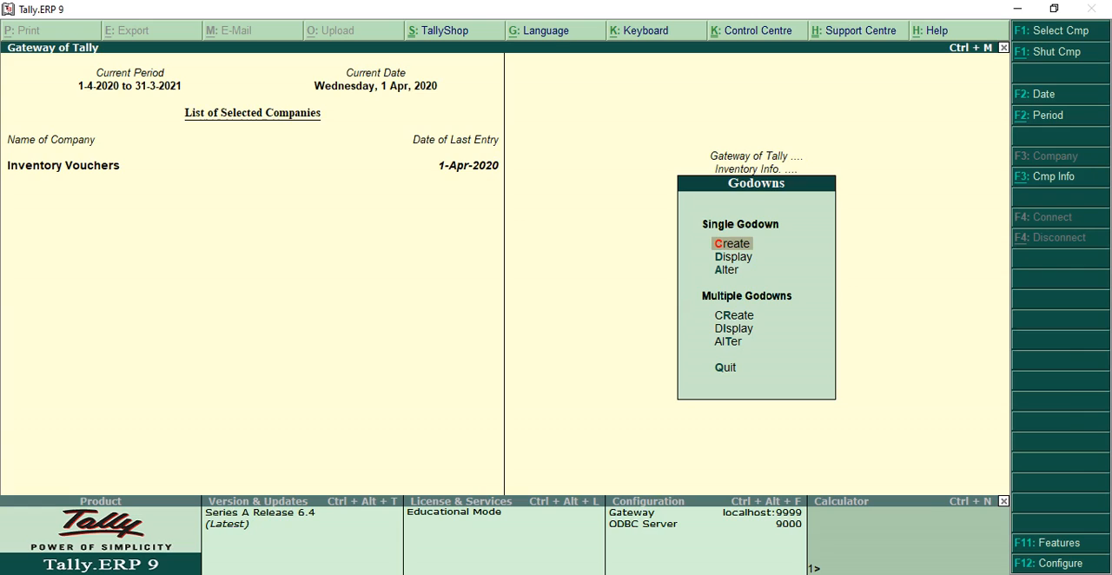
pyautogui.press('Down')
pyautogui.press('Return')
pyautogui.press('Down')
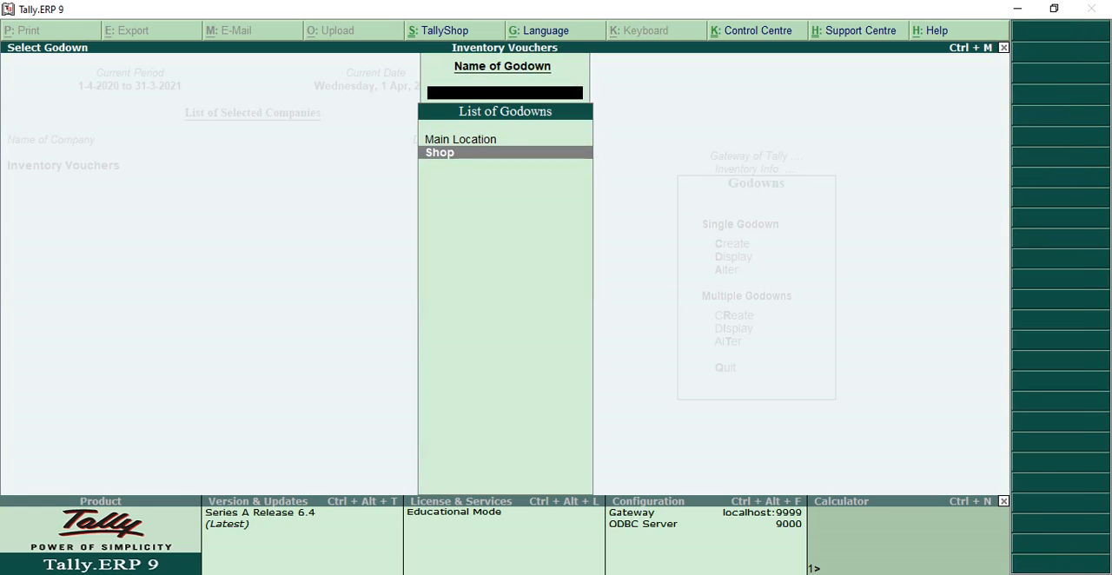
pyautogui.press('Up')
pyautogui.press('Down')
pyautogui.press('Up')
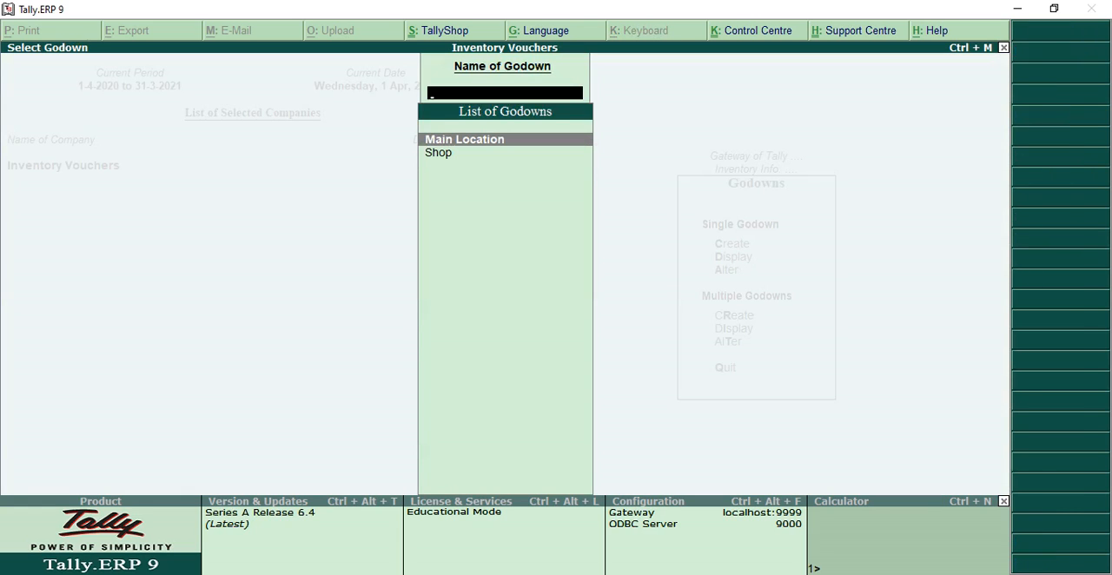
pyautogui.press('Escape')
pyautogui.press('Escape')
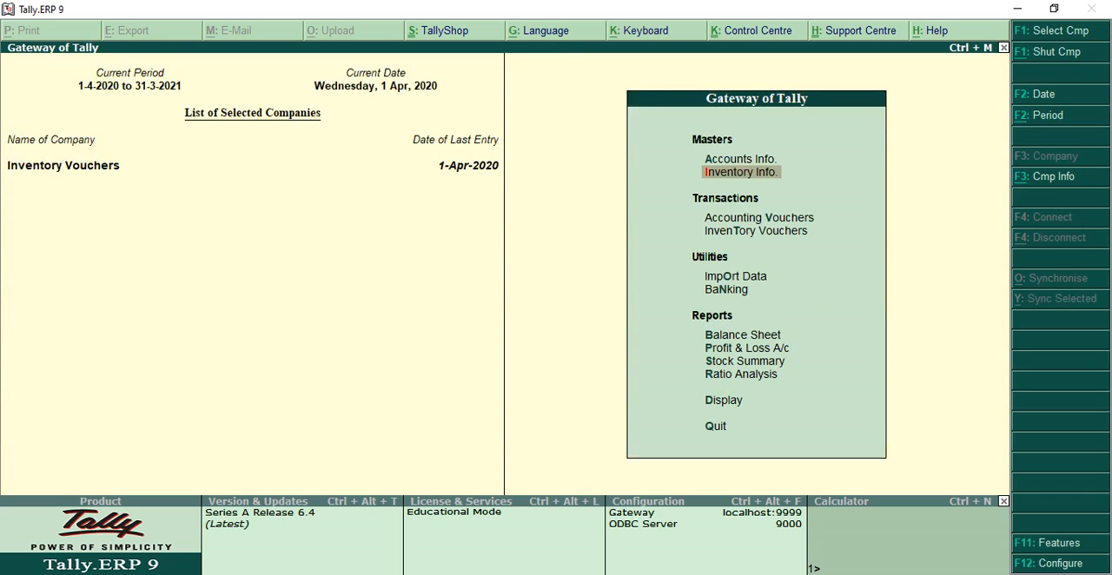
# - View the Stock Summary and the monthly summary of the Biscuts item, and return to the Gateway of Tally
pyautogui.press('s')
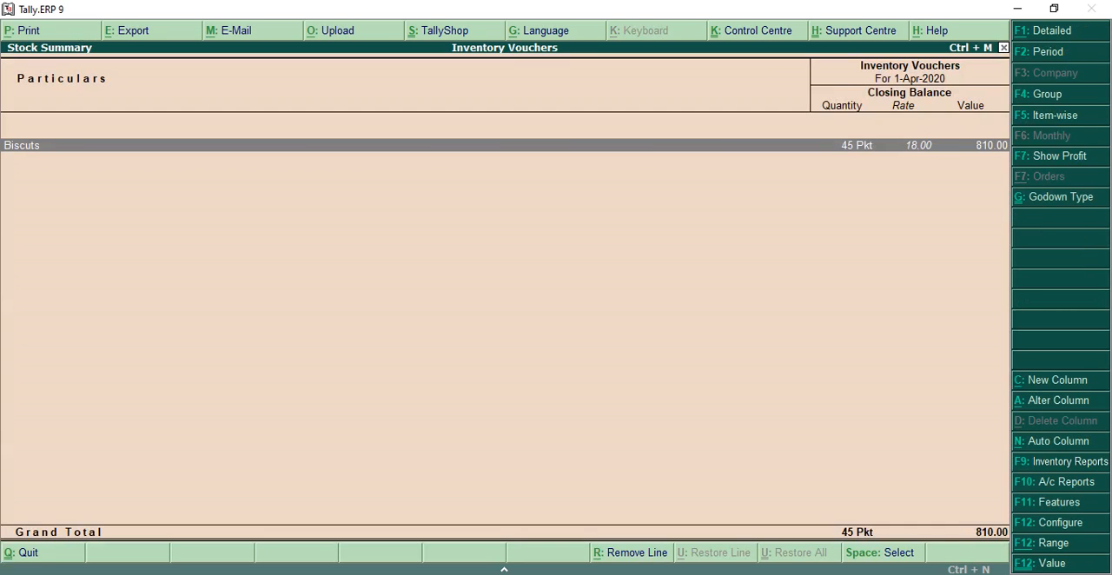
pyautogui.press('Return')
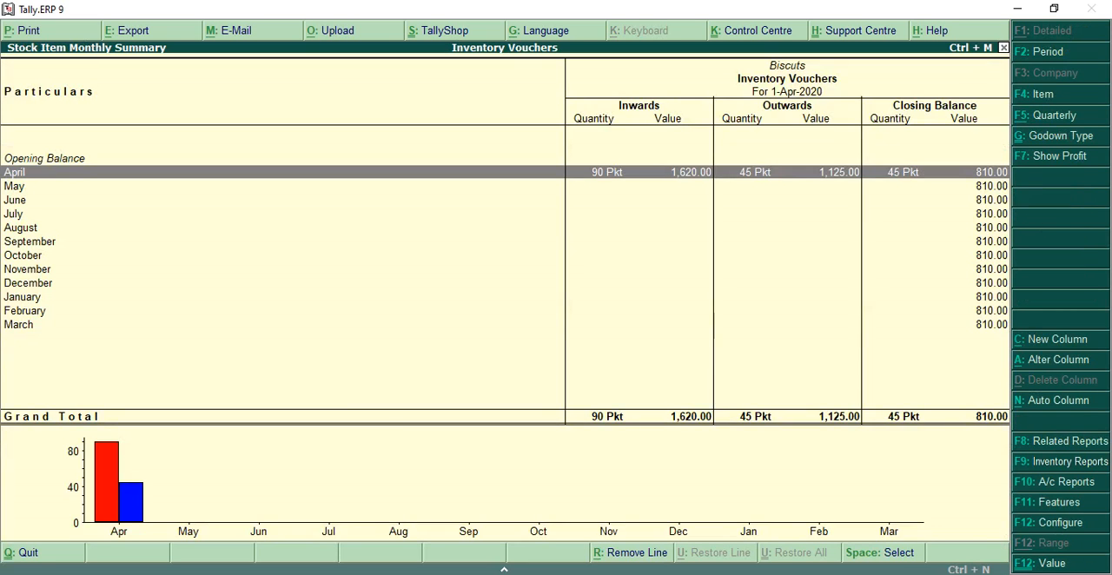
pyautogui.press('Escape')
pyautogui.press('Escape')
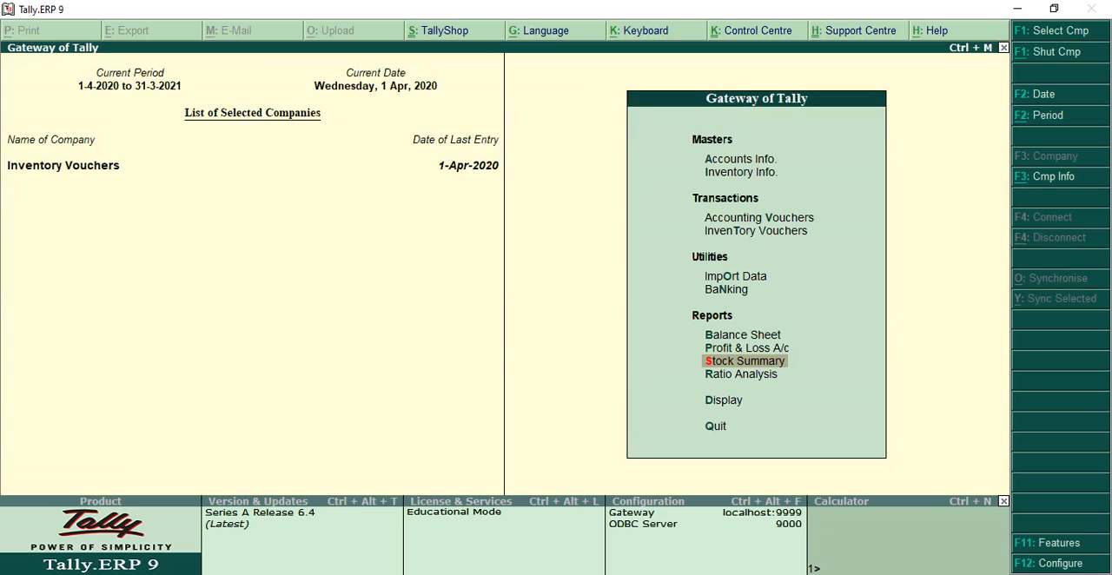
# - Display the Godown Summary for Main Location from the Statements of Inventory
pyautogui.press('Down')
pyautogui.press('Down')
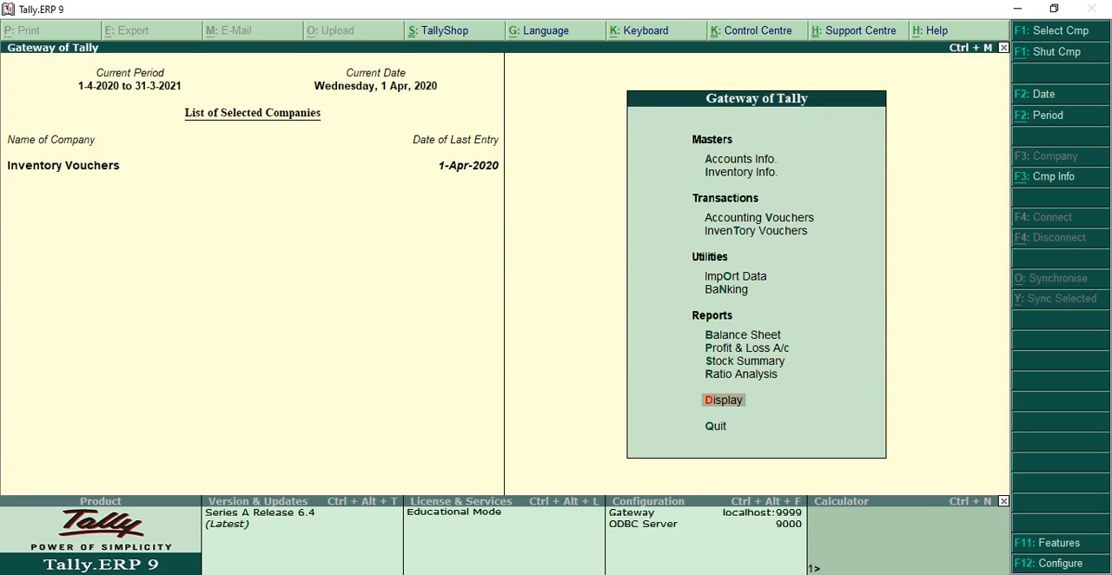
pyautogui.press('Return')
pyautogui.press('Down')
pyautogui.press('Down')
pyautogui.press('Down')
pyautogui.press('Down')
pyautogui.press('Down')
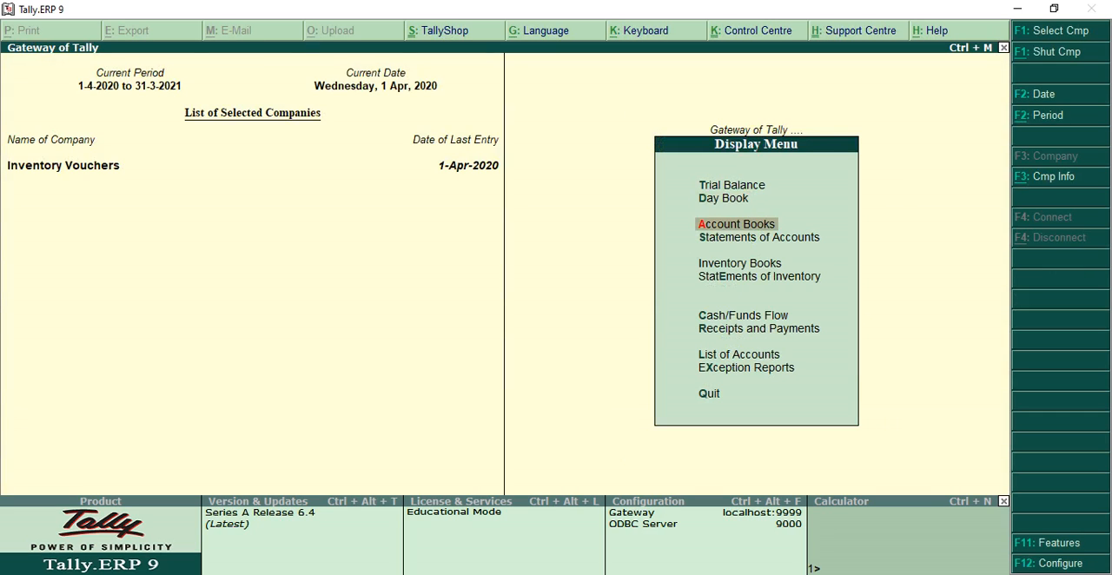
pyautogui.press('Return')
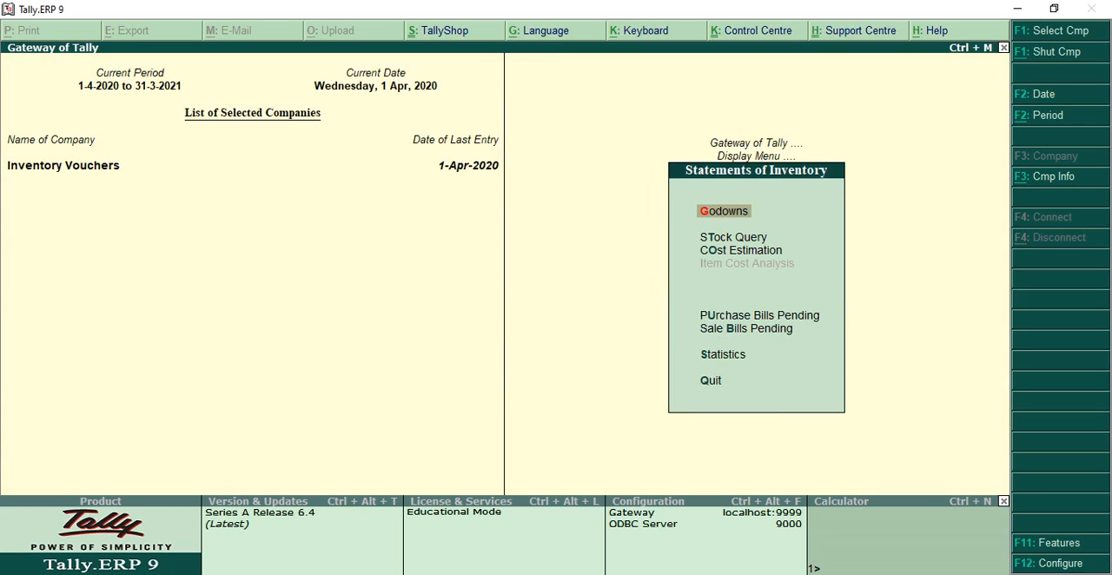
pyautogui.press('Return')
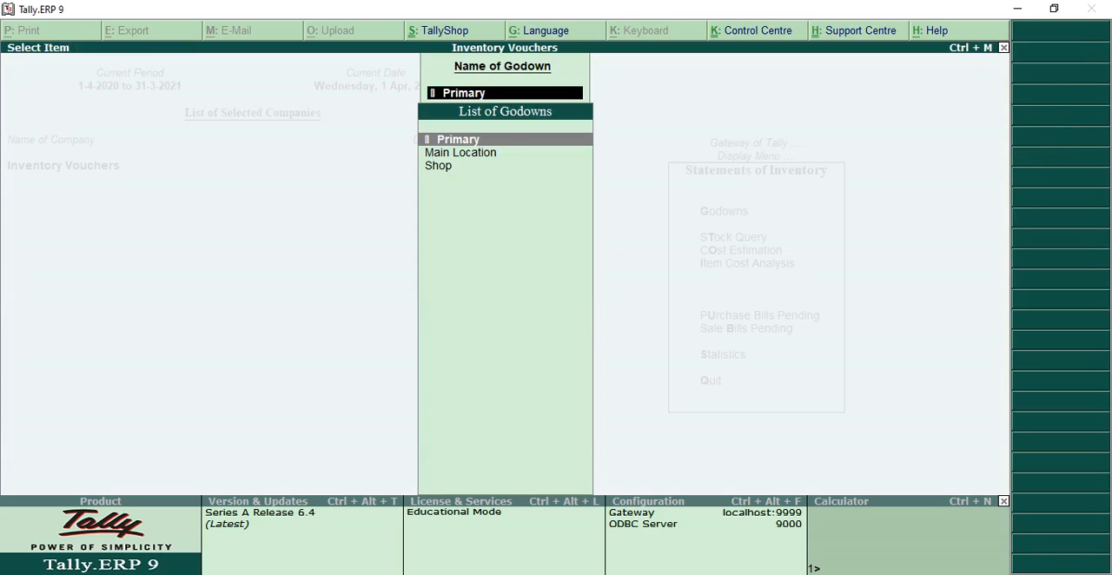
pyautogui.press('Down')
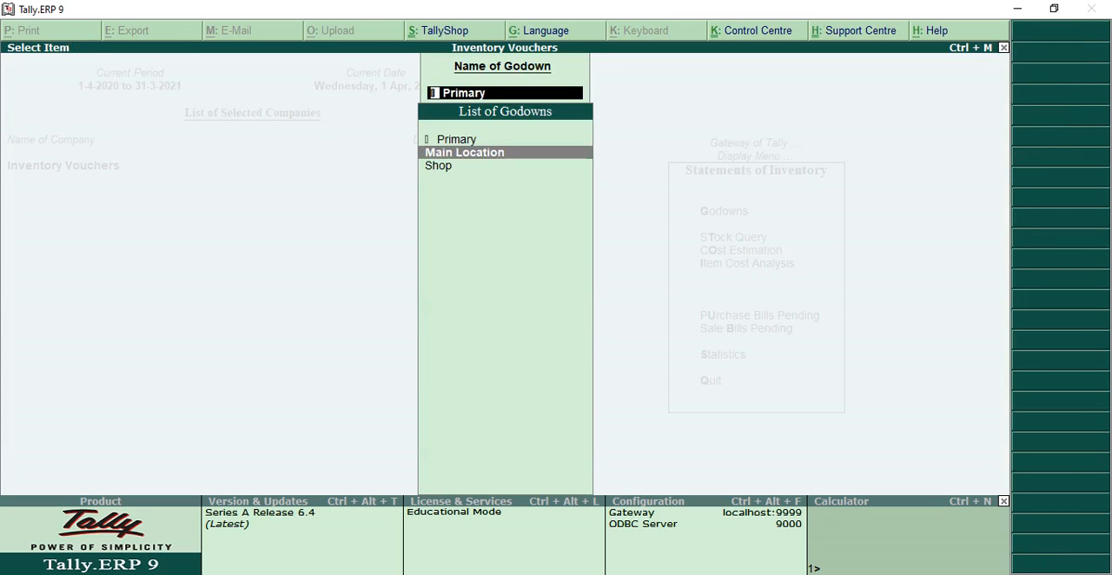
pyautogui.press('Return')
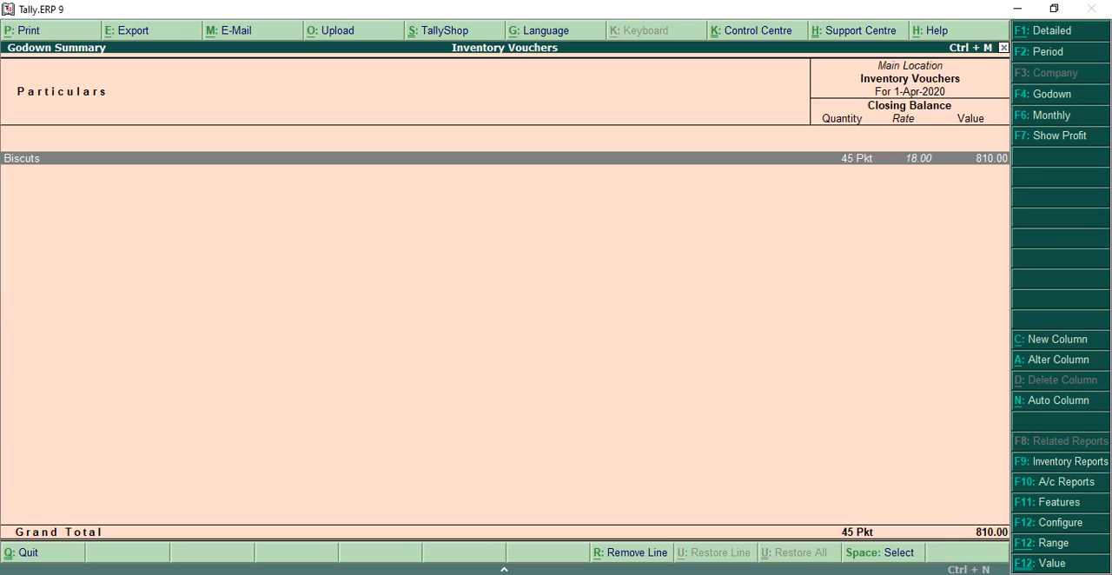
# - Switch the Godown Summary to Shop to check its stock, and return to the Gateway of Tally
pyautogui.press('F4')
pyautogui.press('Down')
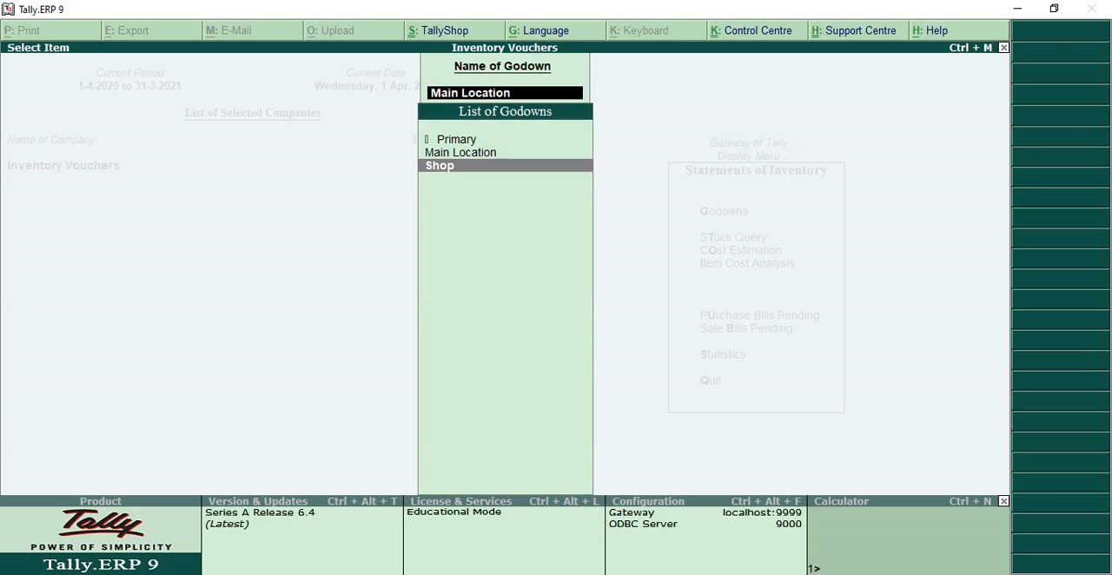
pyautogui.press('Return')
pyautogui.press('Escape')
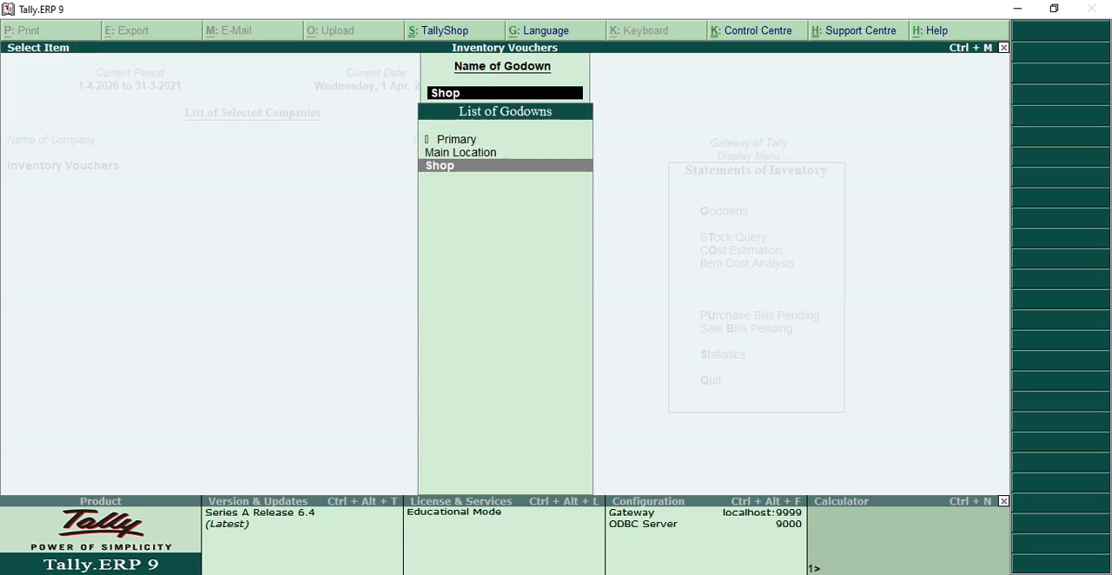
pyautogui.press('Escape')
pyautogui.press('Escape')
pyautogui.press('Escape')
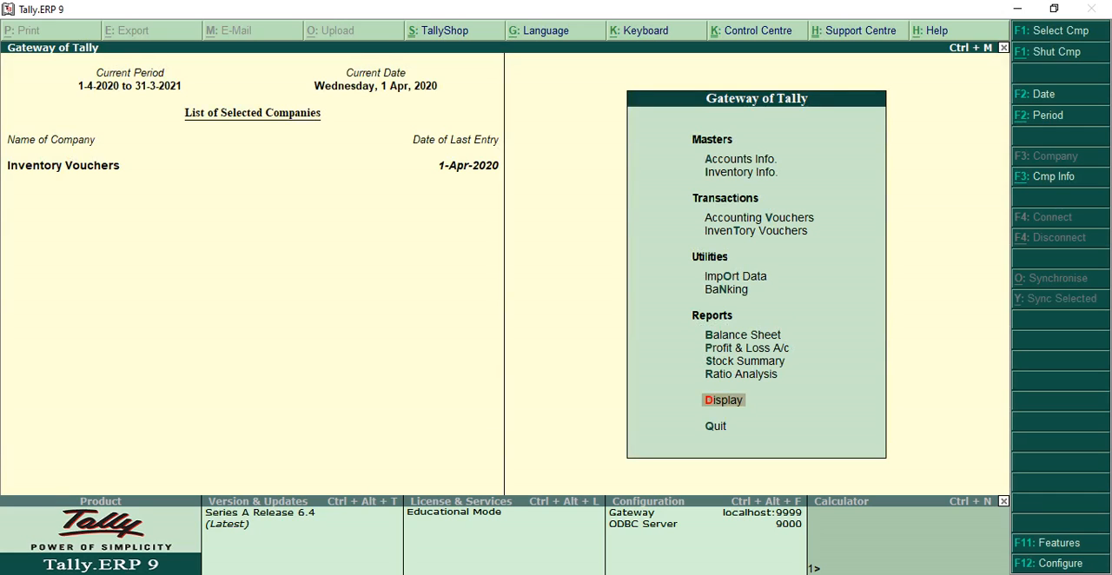
# - Open inventory voucher creation with Stock Journal as the voucher type
pyautogui.press('Up')
pyautogui.press('Up')
pyautogui.press('Up')
pyautogui.press('Up')
pyautogui.press('Up')
pyautogui.press('Up')
pyautogui.press('Up')
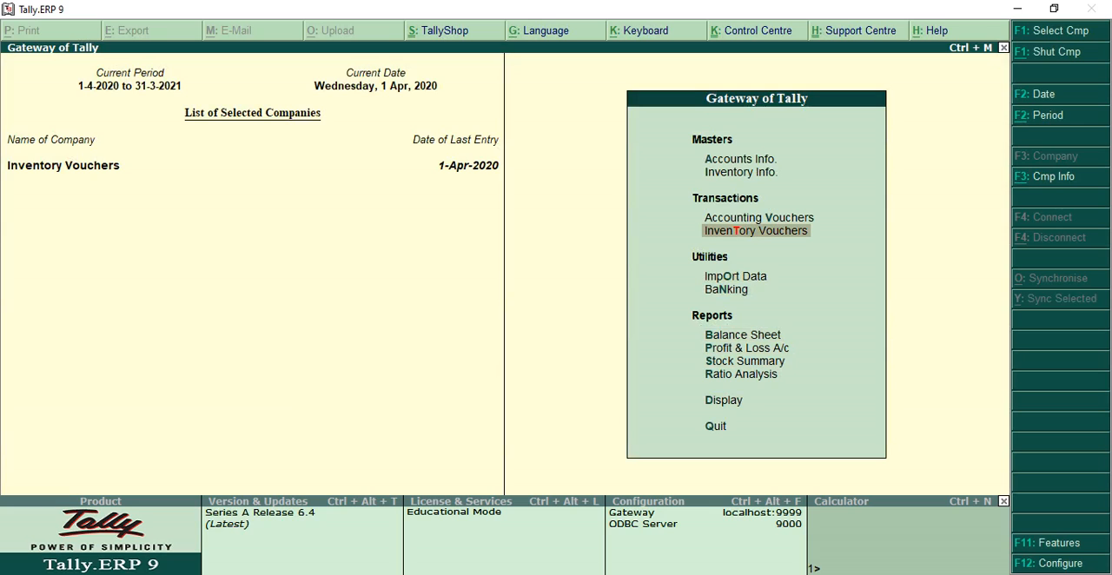
pyautogui.press('Return')
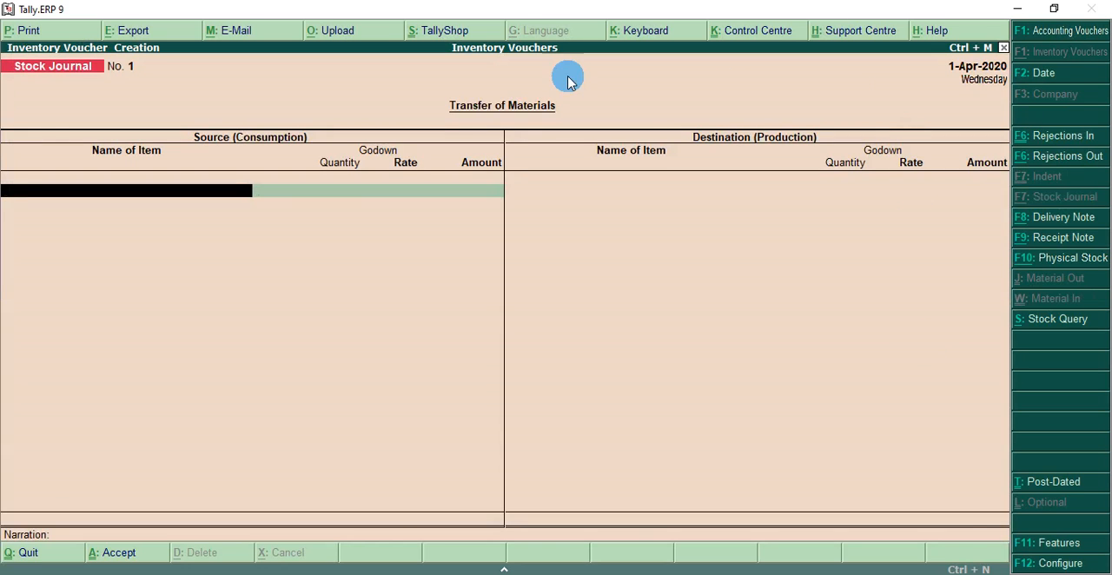
pyautogui.click(31, 77)
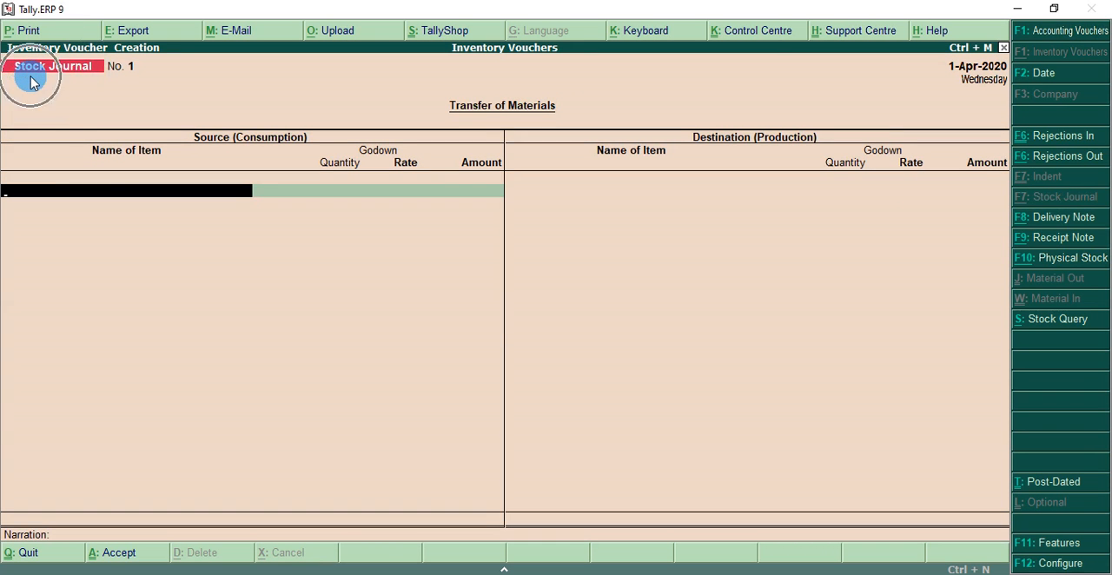
pyautogui.click(31, 76)
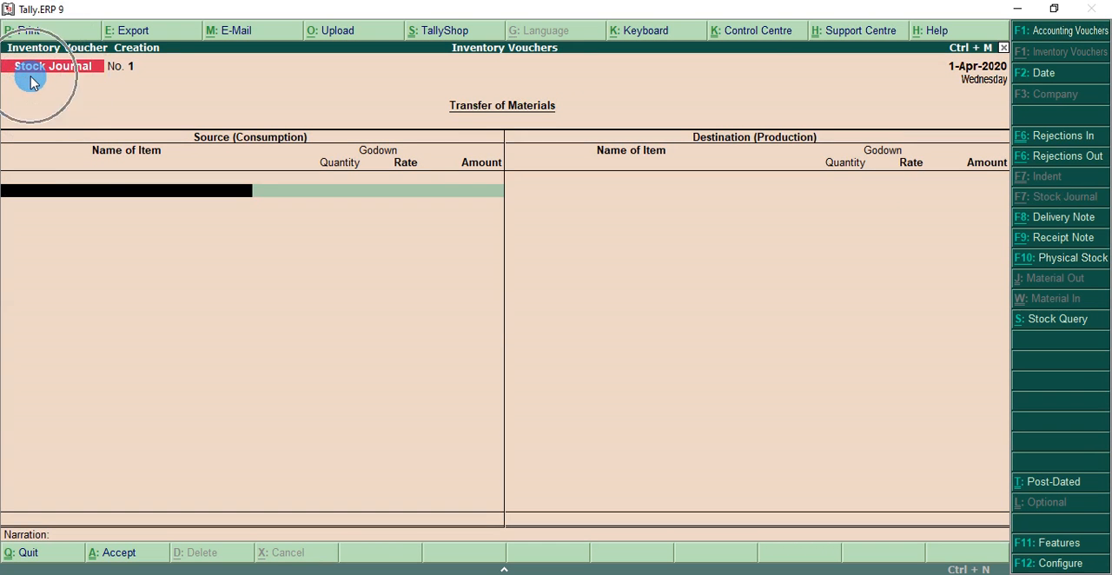
pyautogui.click(1067, 226)
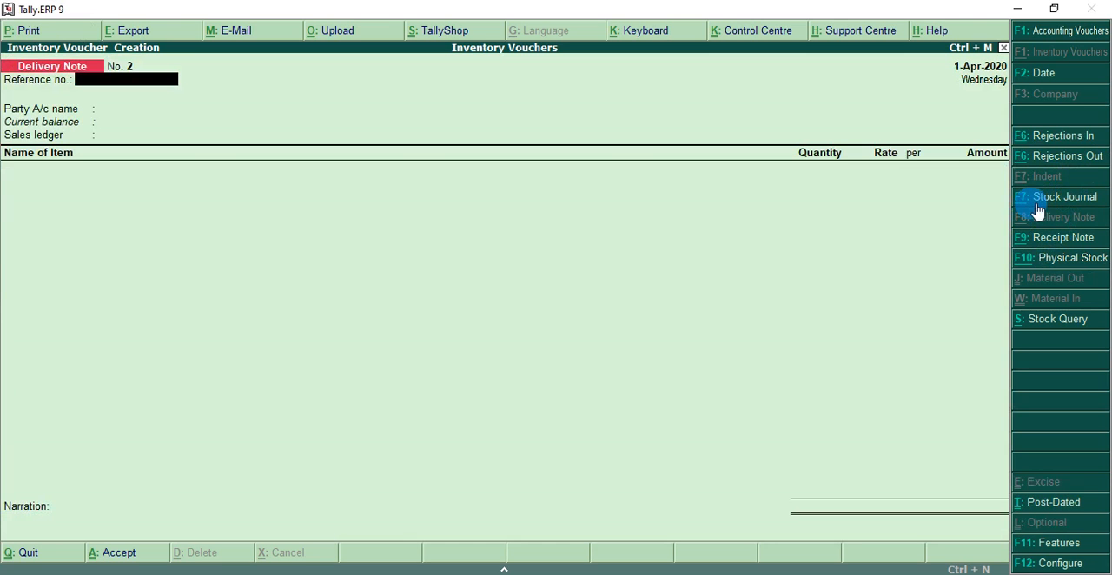
pyautogui.click(1060, 205)
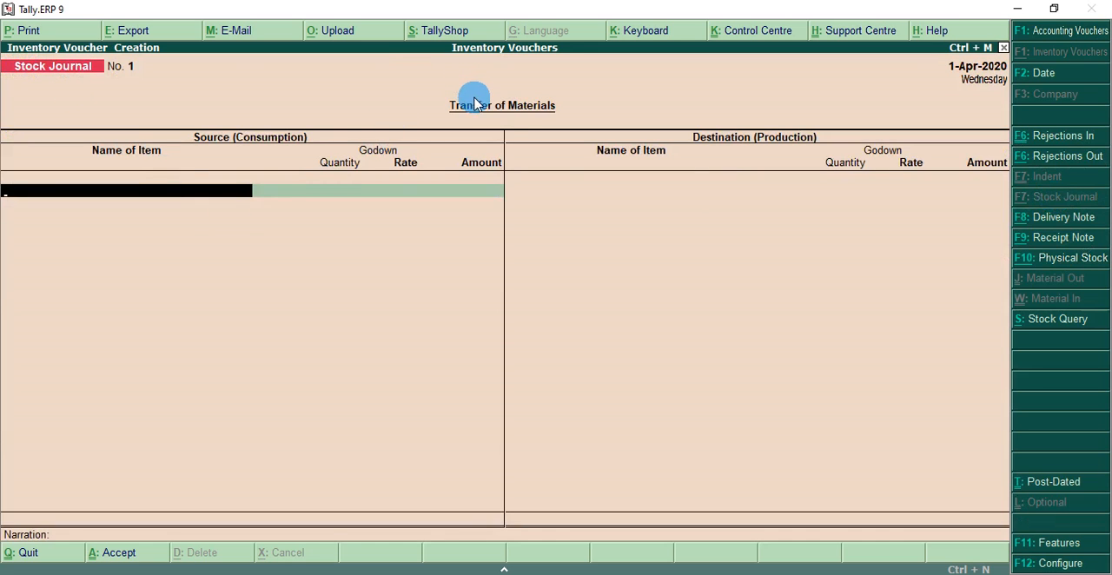
# - Leave the source item blank and move to the first item entry of Destination (Production)
pyautogui.click(512, 122)
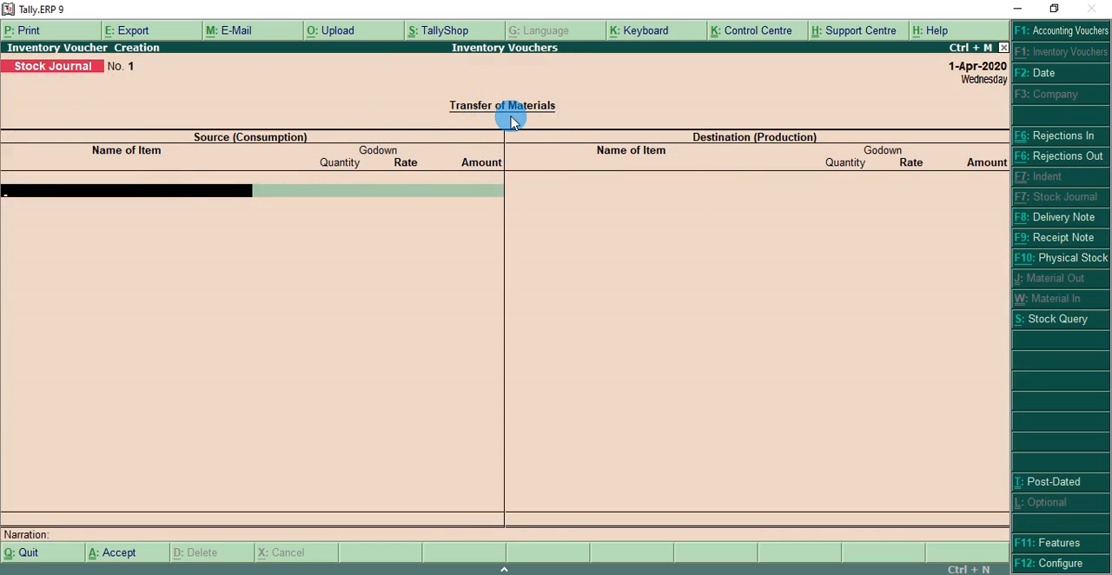
pyautogui.click(249, 153)
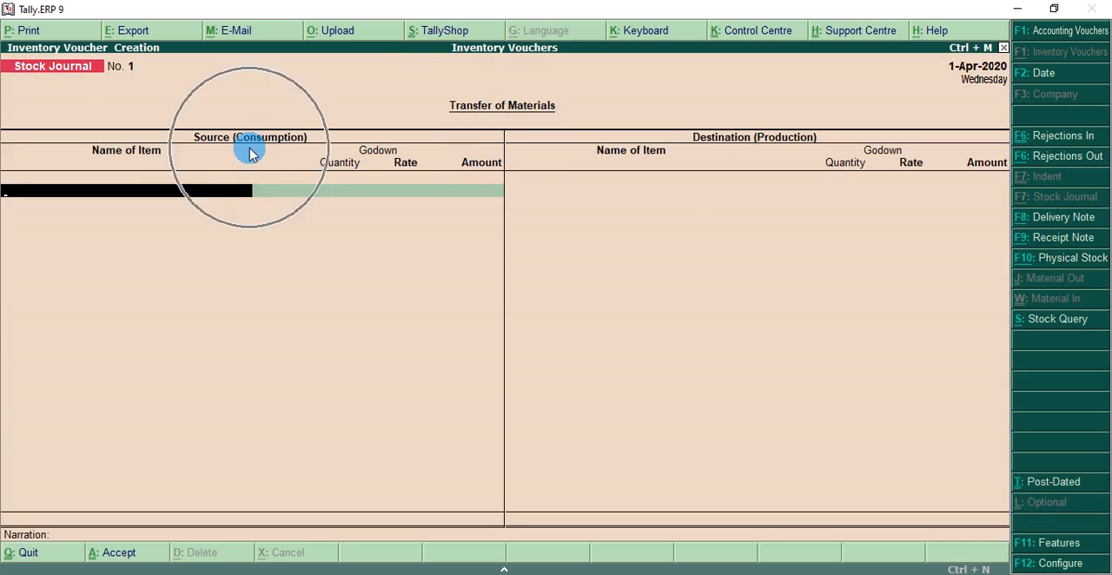
pyautogui.click(756, 141)
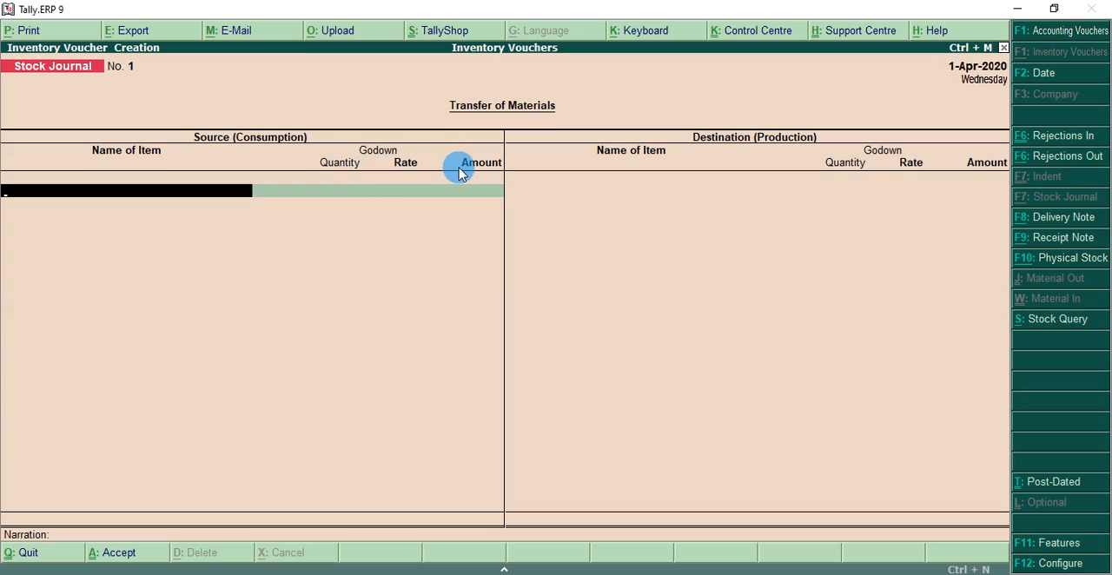
pyautogui.press('Return')
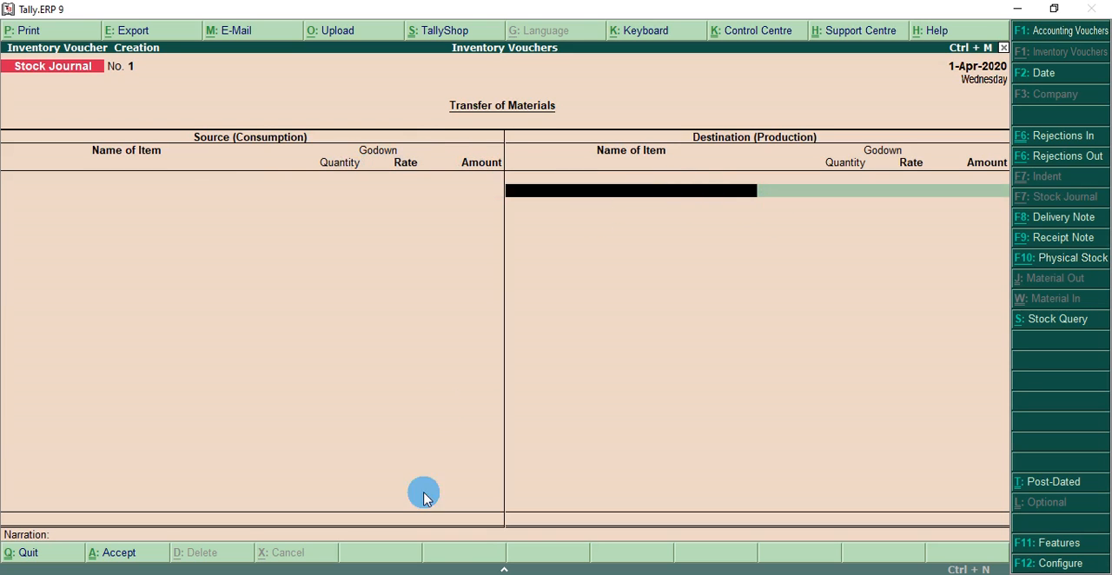
# - Enter Biscuts in Source (Consumption) from the Main Location godown with a quantity of 10 Pkt, keeping the default rate
pyautogui.click(93, 187)
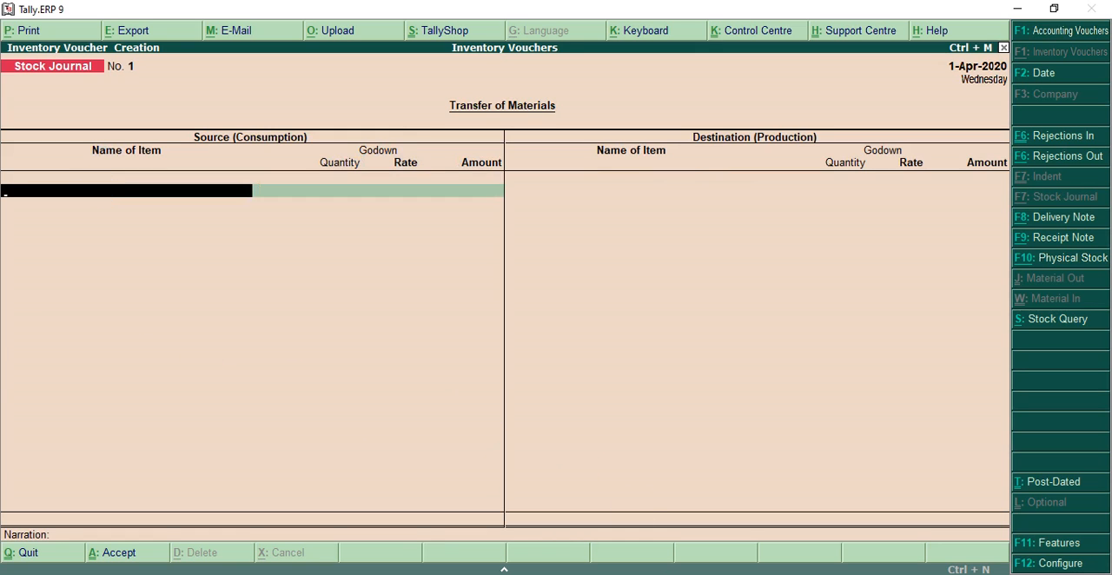
pyautogui.write('B')
pyautogui.press('Return')
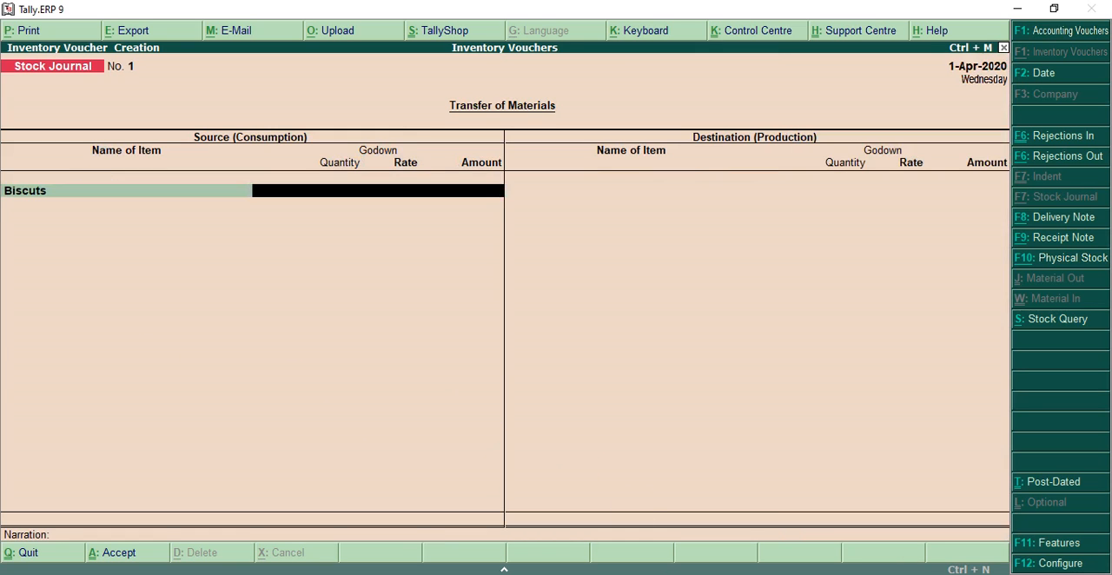
pyautogui.press('BackSpace')
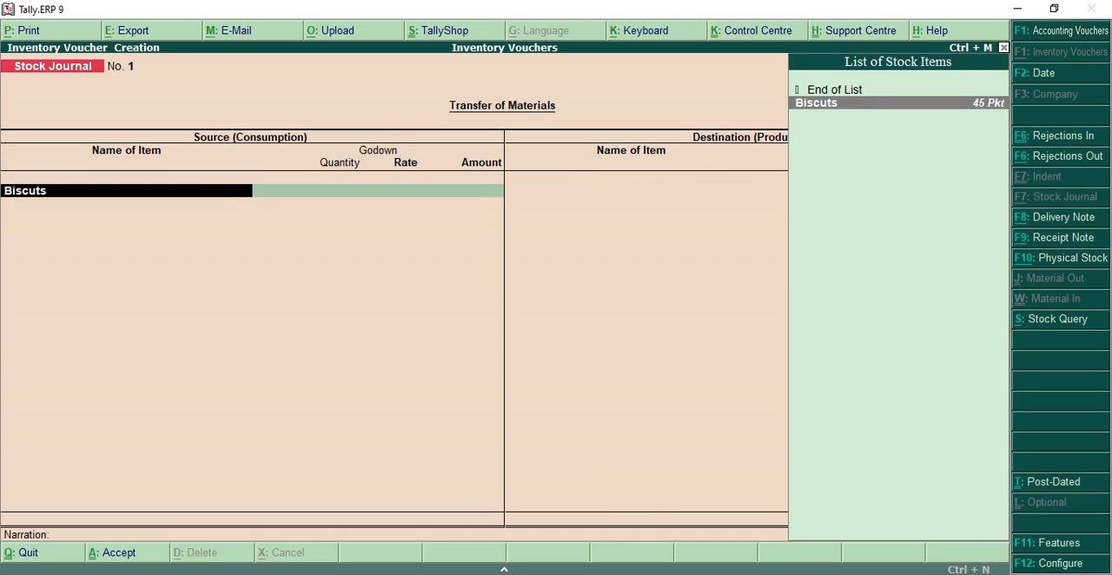
pyautogui.press('Return')
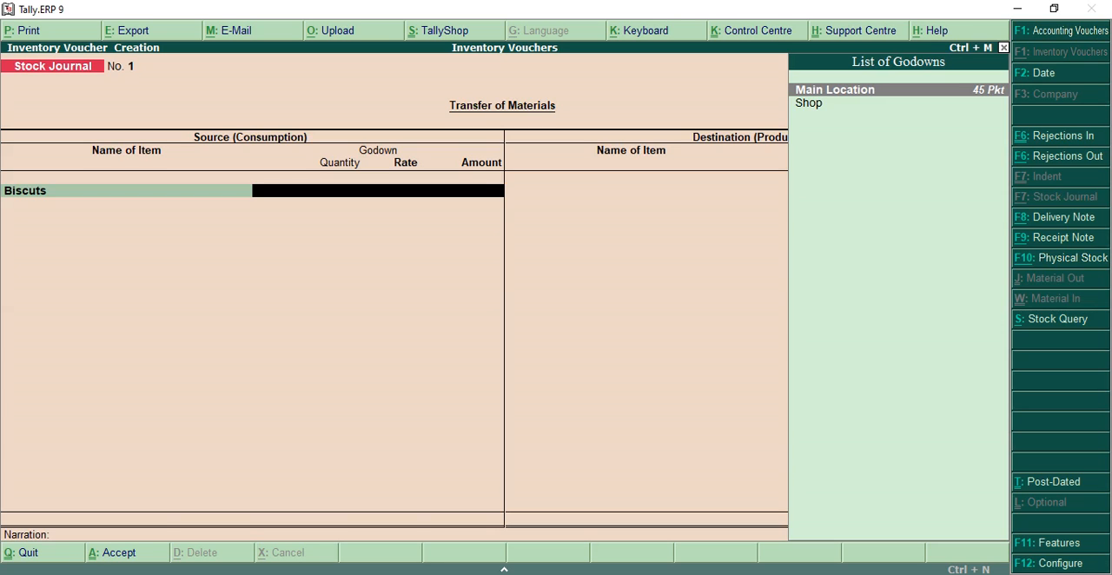
pyautogui.press('Return')
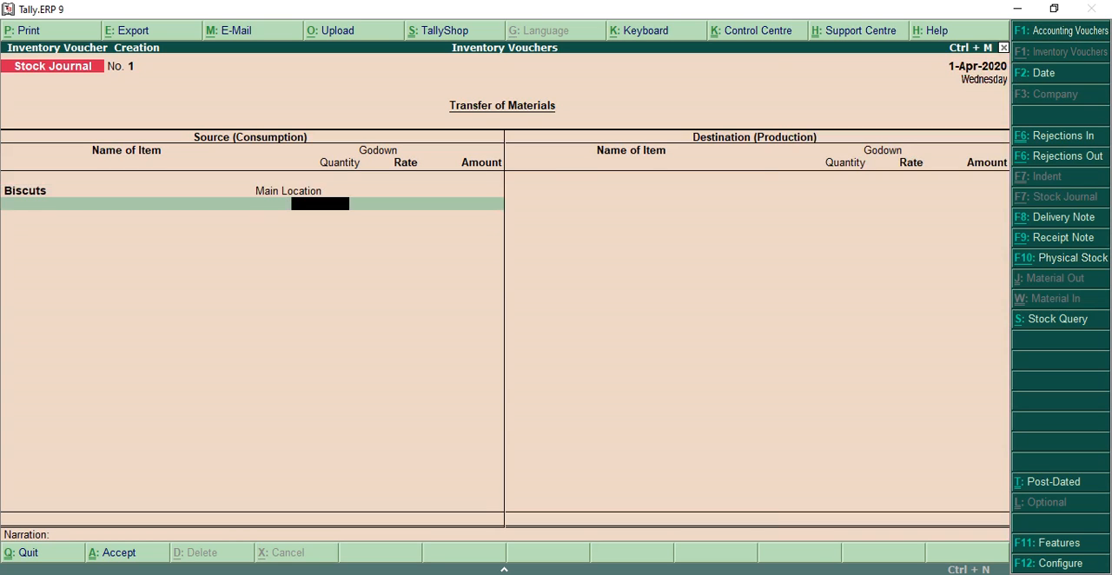
pyautogui.write('10')
pyautogui.press('Return')
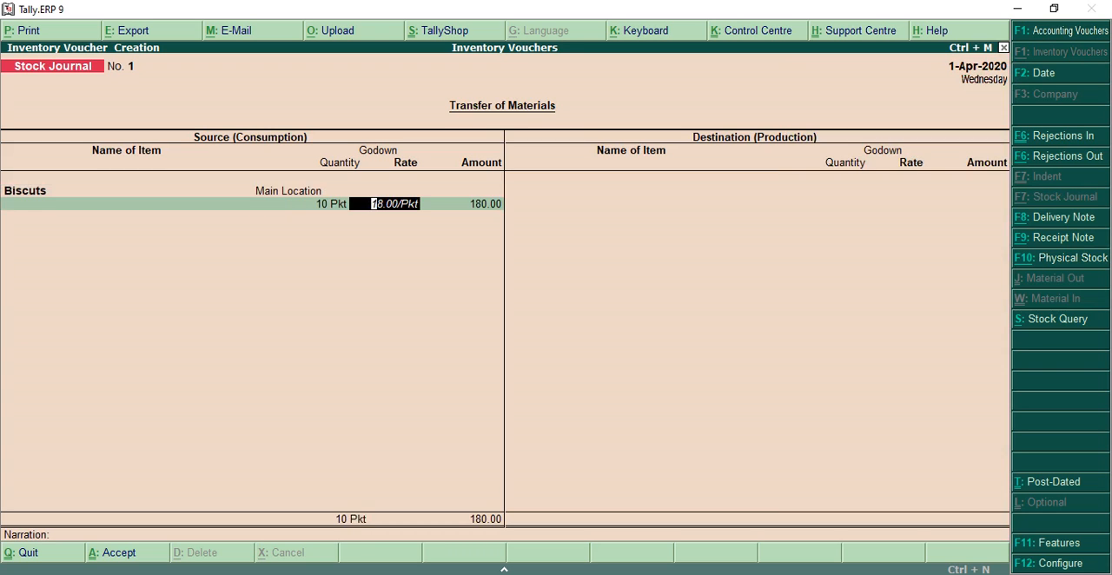
pyautogui.press('Return')
pyautogui.press('Return')
pyautogui.press('Return')
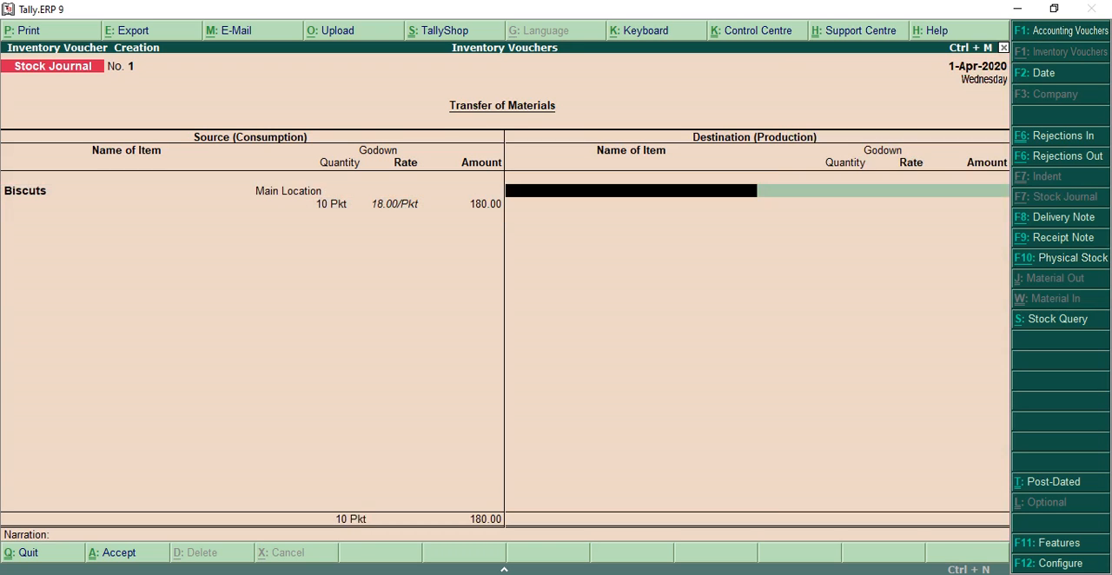
# - Enter Biscuts in Destination (Production) to the Shop godown with a quantity of 10 Pkt, leaving rate and narration unchanged
pyautogui.write('B')
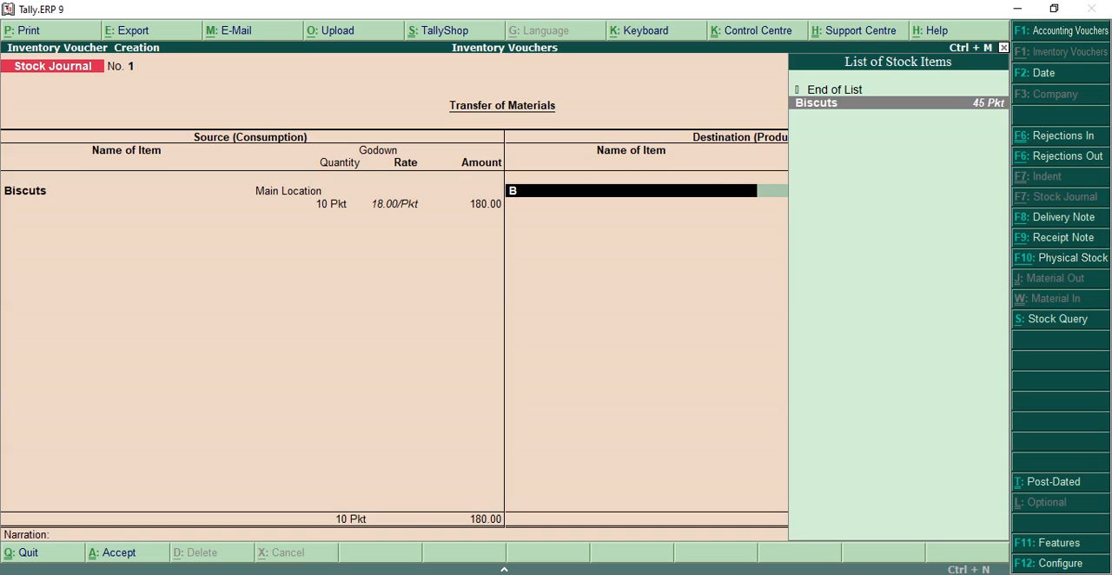
pyautogui.press('Return')
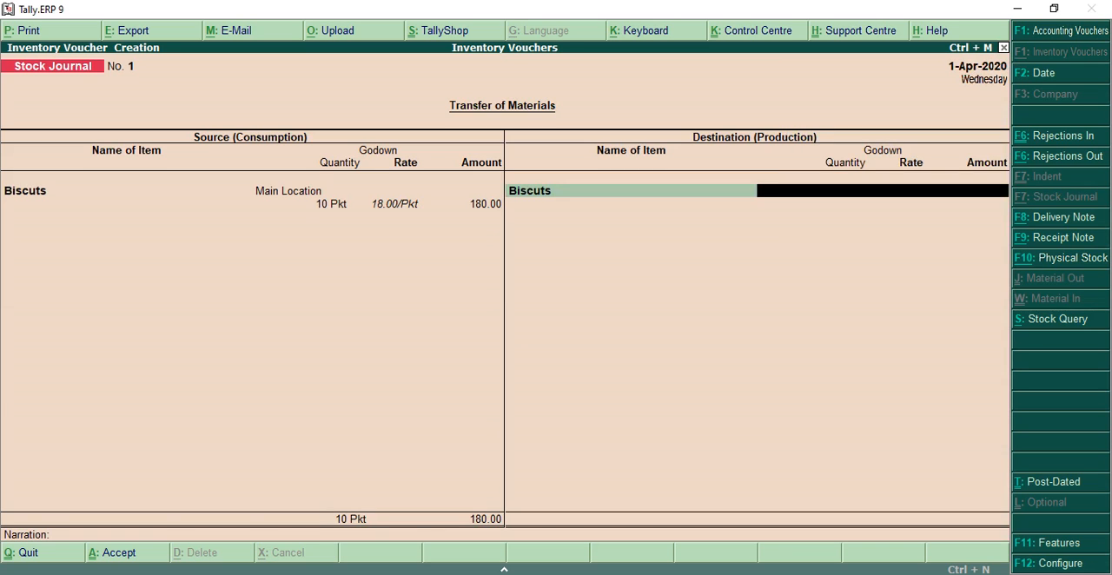
pyautogui.write('S')
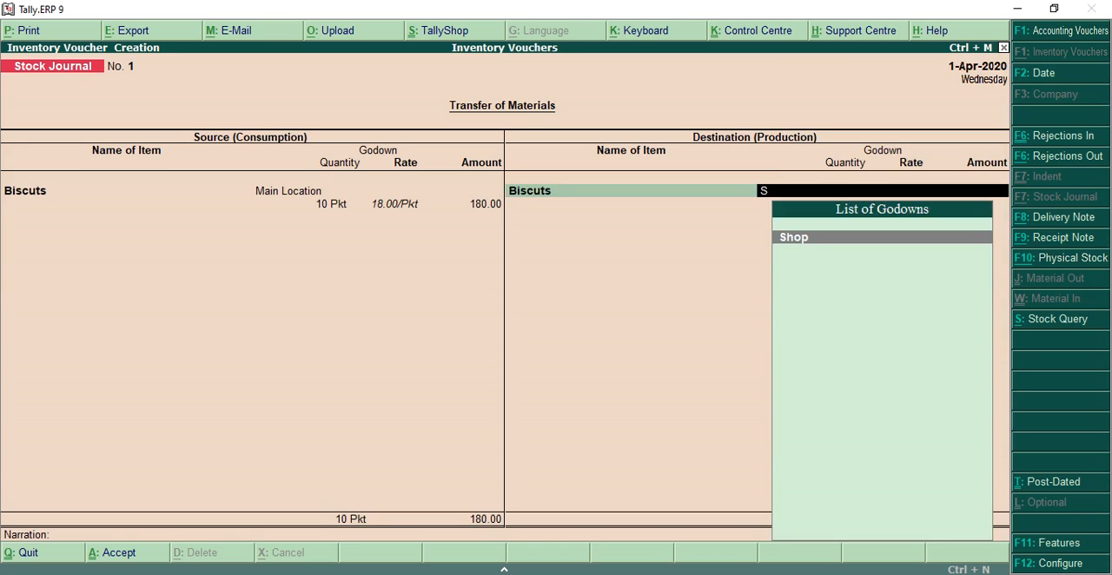
pyautogui.press('Return')
pyautogui.write('10')
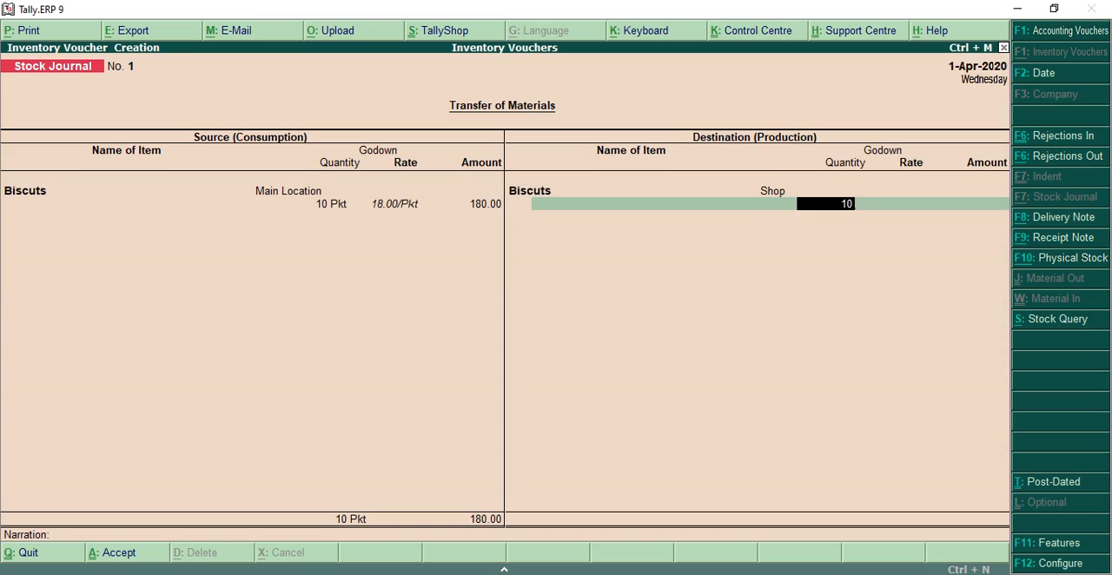
pyautogui.press('Return')
pyautogui.press('Return')
pyautogui.press('Return')
pyautogui.press('Return')
pyautogui.press('Return')
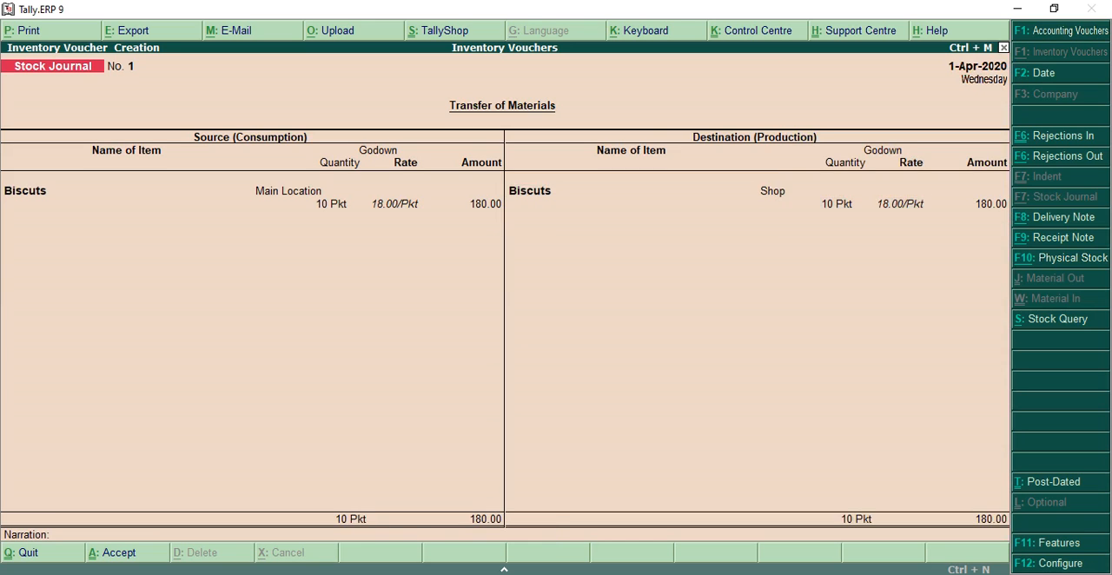
# - Accept the Stock Journal voucher and leave voucher creation for the Gateway of Tally
pyautogui.press('y')
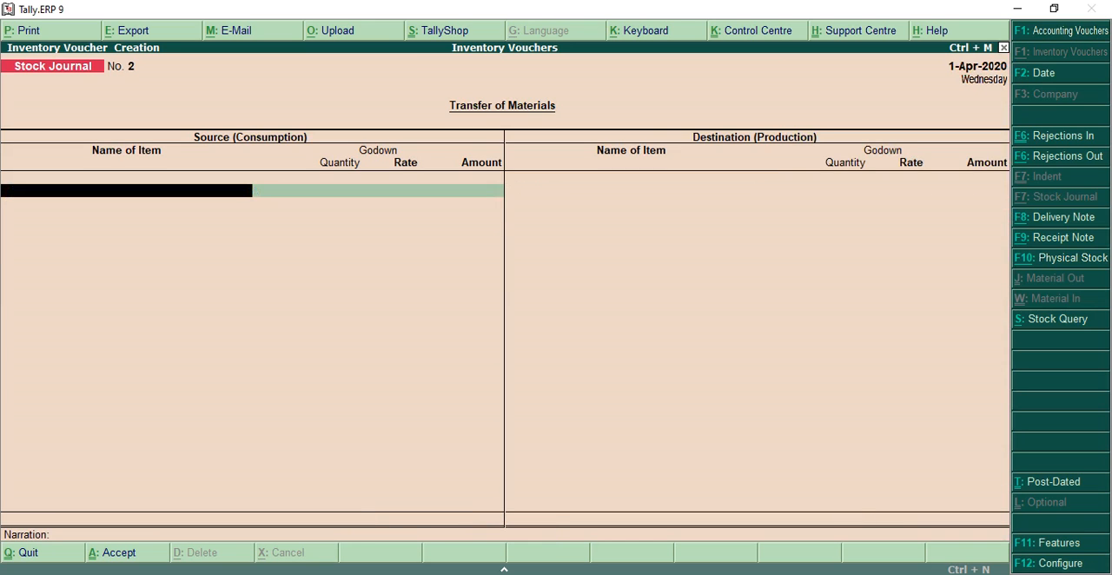
pyautogui.press('Escape')
pyautogui.press('y')
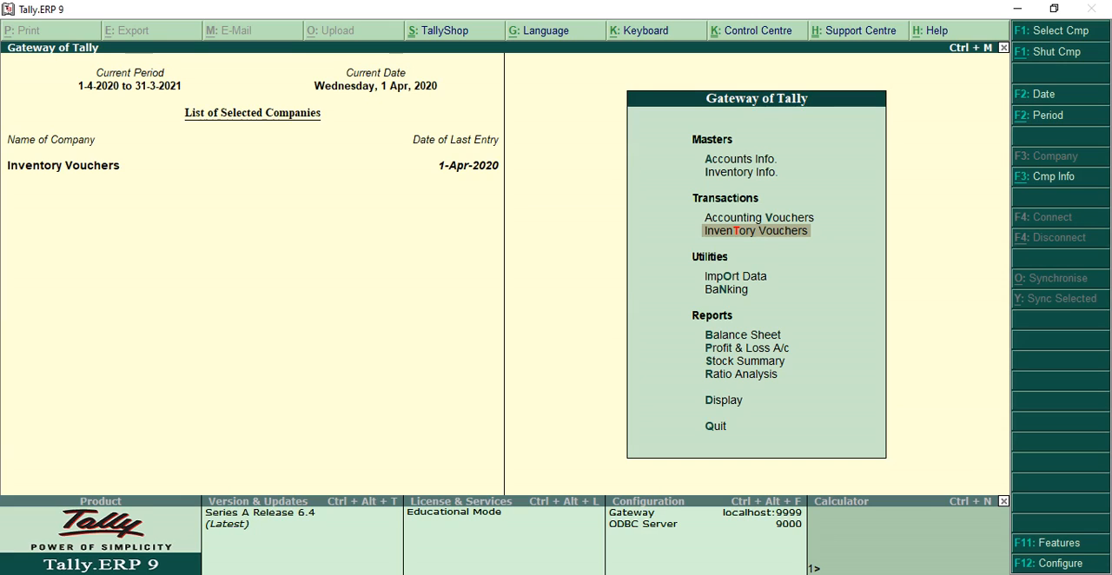
# - Display the Stock Summary to check the overall Biscuts stock, and close the report
pyautogui.press('Down')
pyautogui.press('Down')
pyautogui.press('Down')
pyautogui.press('Down')
pyautogui.press('Down')
pyautogui.press('Return')
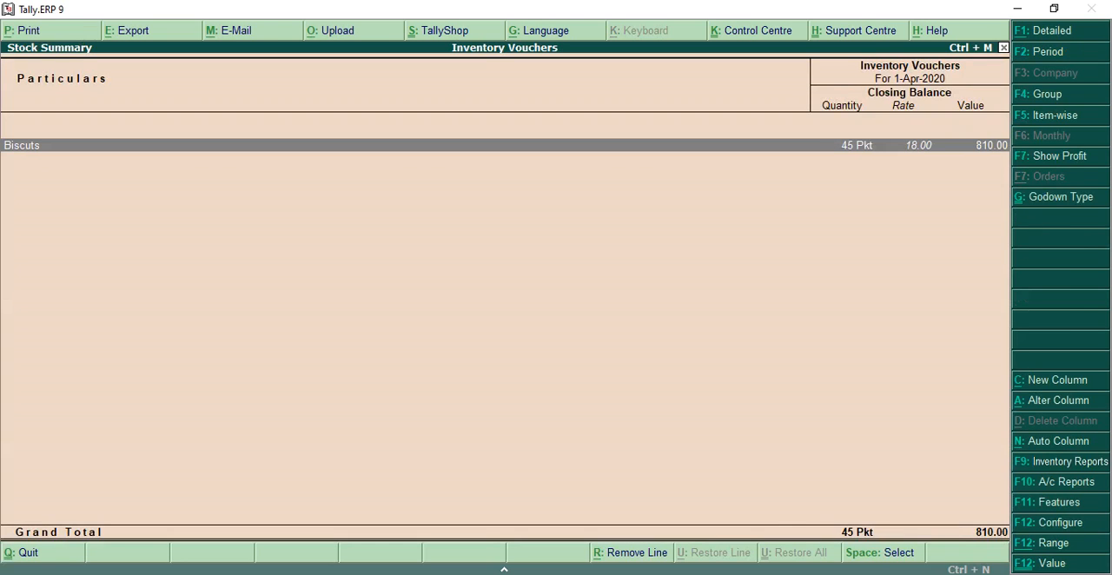
pyautogui.press('Escape')
# - Display the Main Location Godown Summary from the Statements of Inventory to check its stock after the transfer
pyautogui.press('Down')
pyautogui.press('Down')
pyautogui.press('Return')
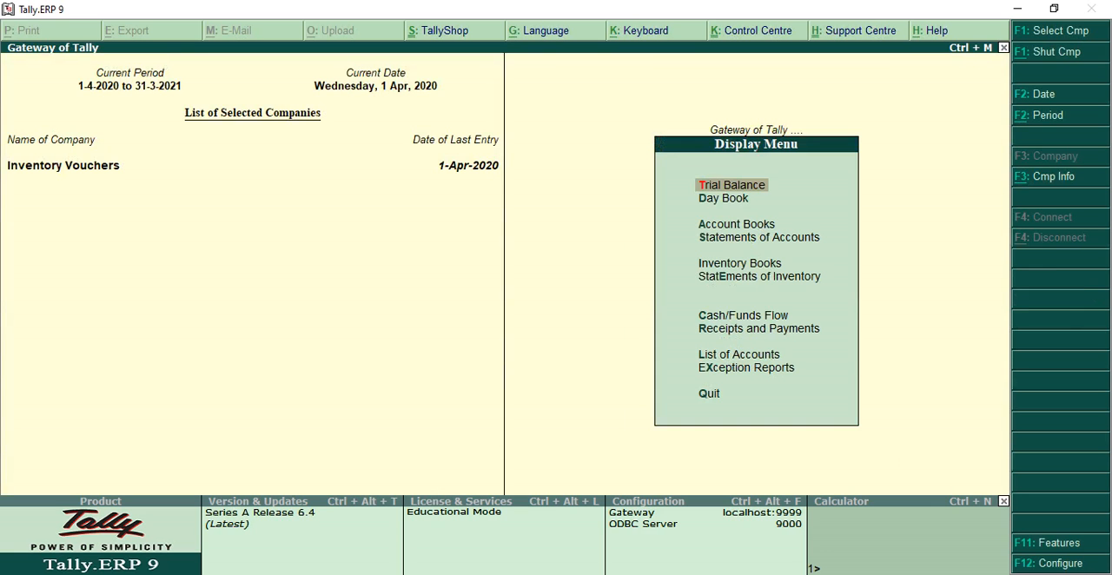
pyautogui.press('Down')
pyautogui.press('Down')
pyautogui.press('Down')
pyautogui.press('Down')
pyautogui.press('Down')
pyautogui.press('Return')
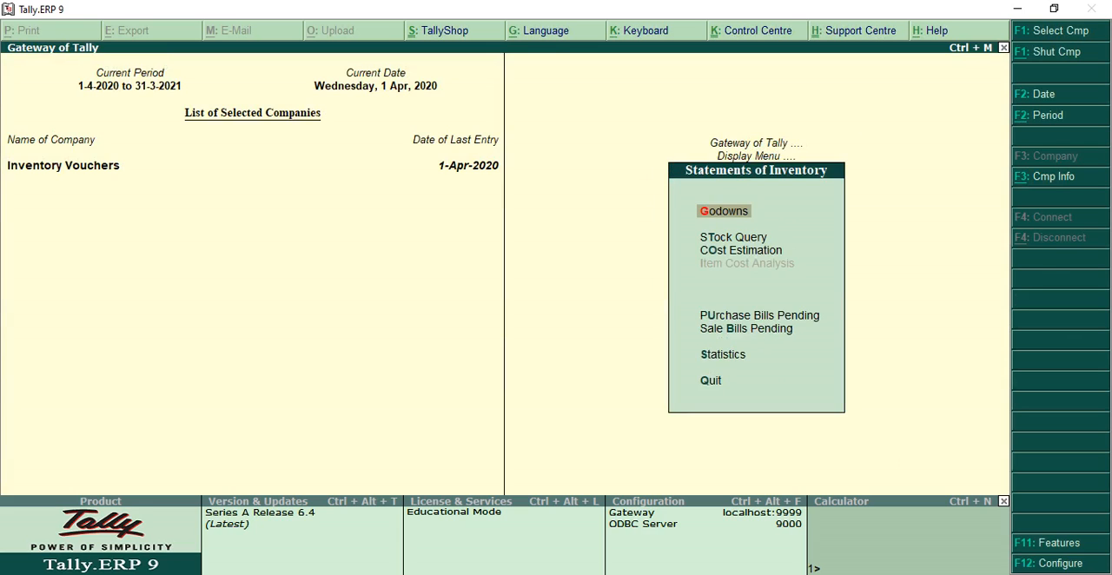
pyautogui.press('Return')
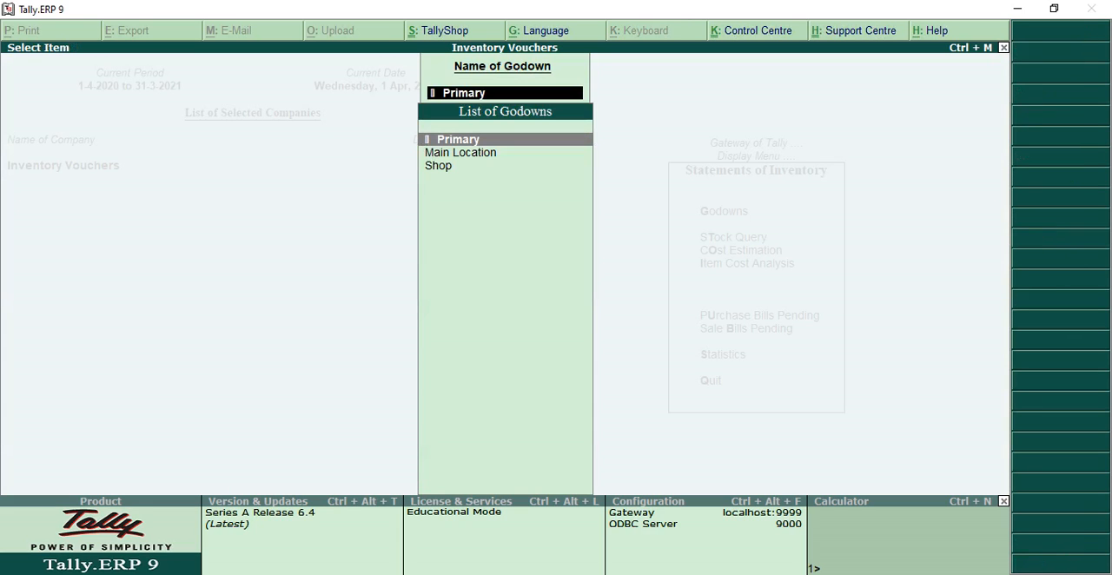
pyautogui.press('Down')
pyautogui.press('Return')
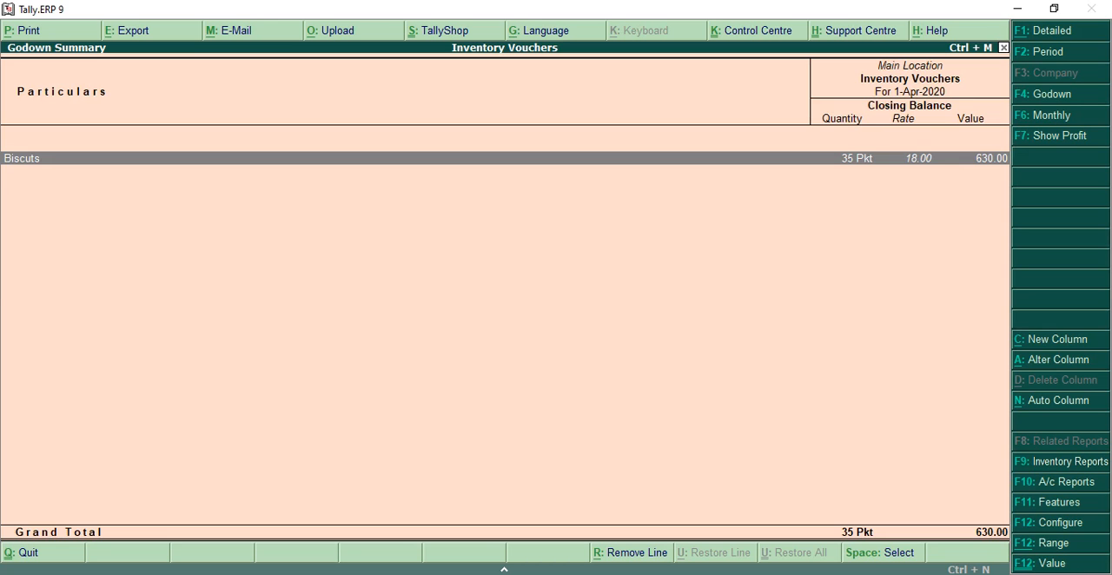
# - Switch the Godown Summary to the Shop godown to check the transferred stock
pyautogui.press('F4')
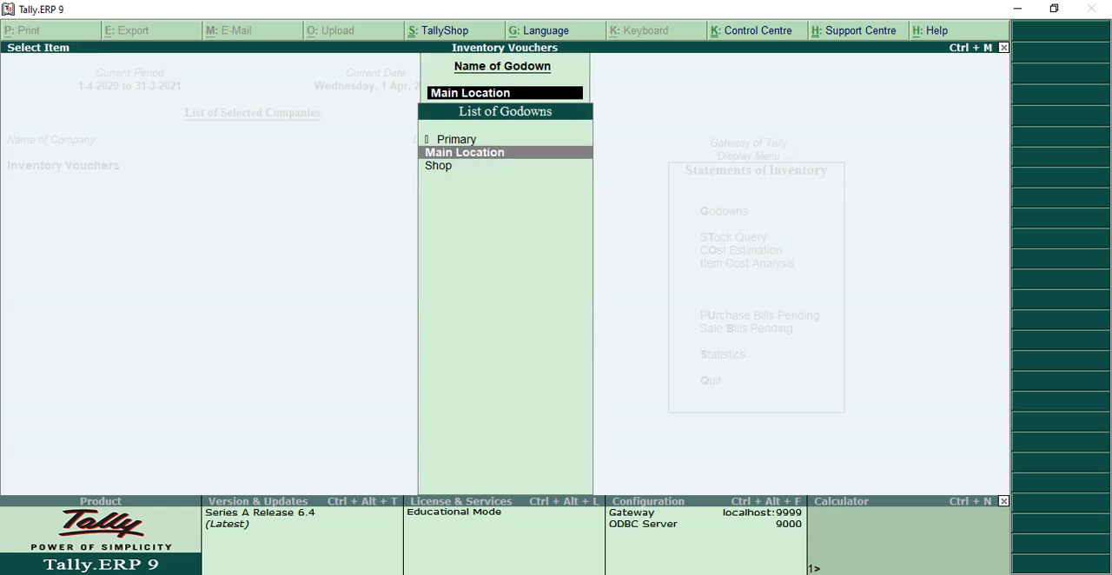
pyautogui.press('Down')
pyautogui.press('Return')
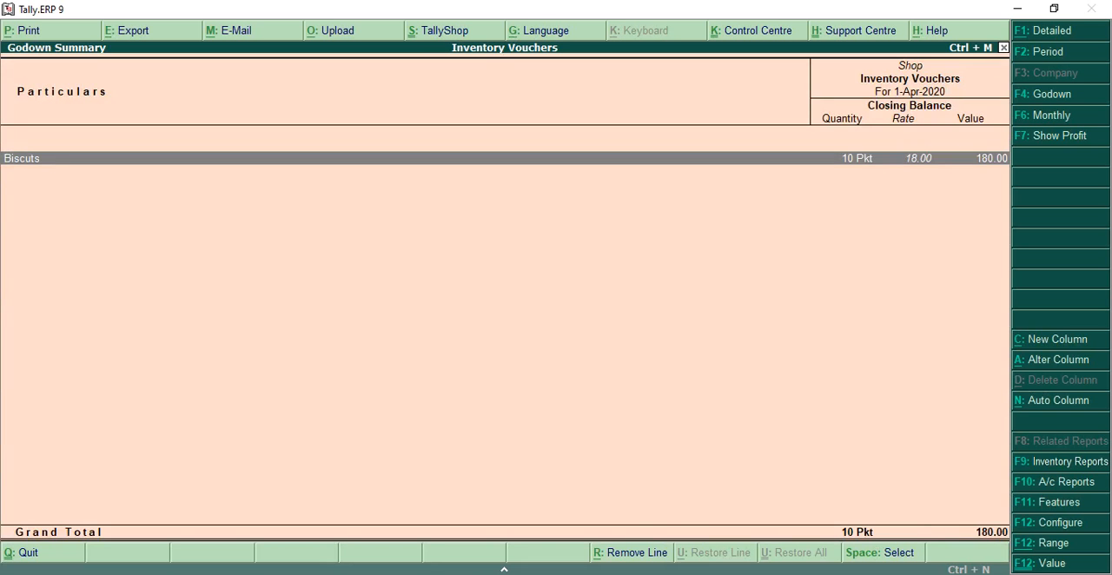
# - Display the Godown Summary for Primary in detailed view to compare stock across godowns, and return to the Gateway of Tally
pyautogui.press('Escape')
pyautogui.press('Up')
pyautogui.press('Up')
pyautogui.press('Return')
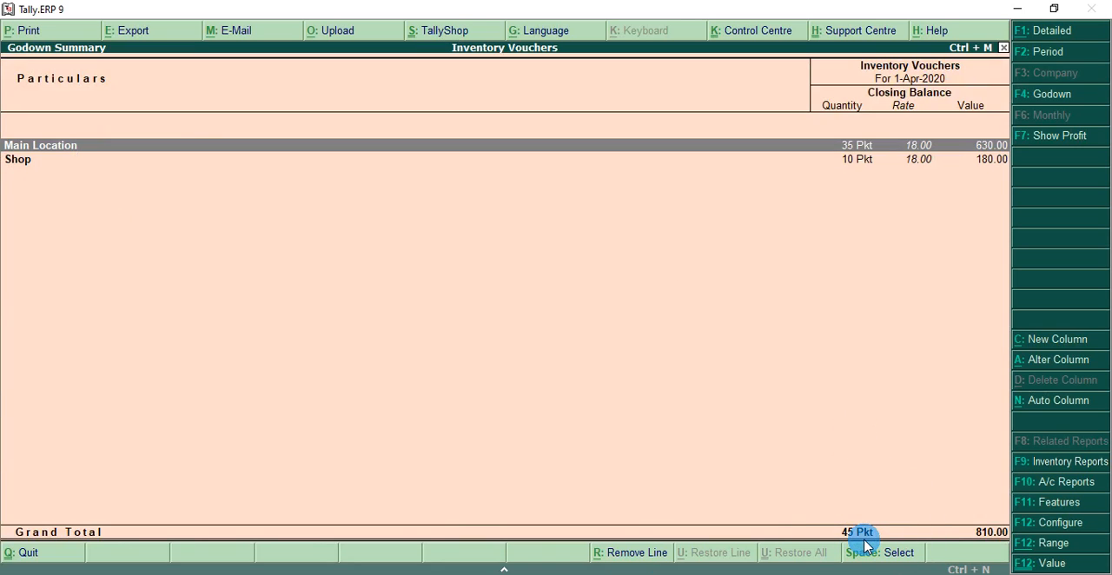
pyautogui.hotkey('alt', 'F1')
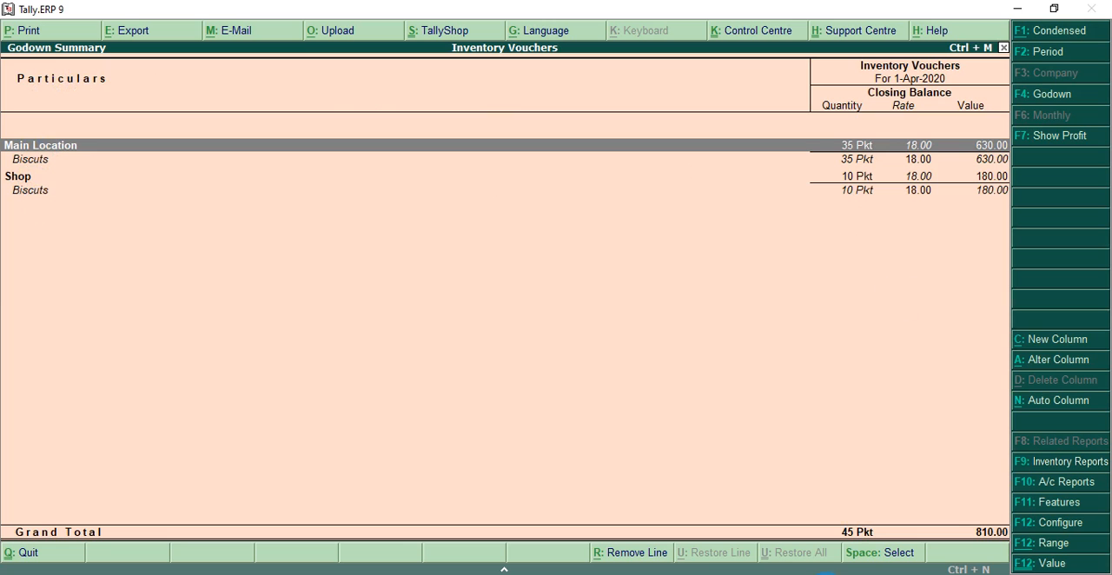
pyautogui.press('Escape')
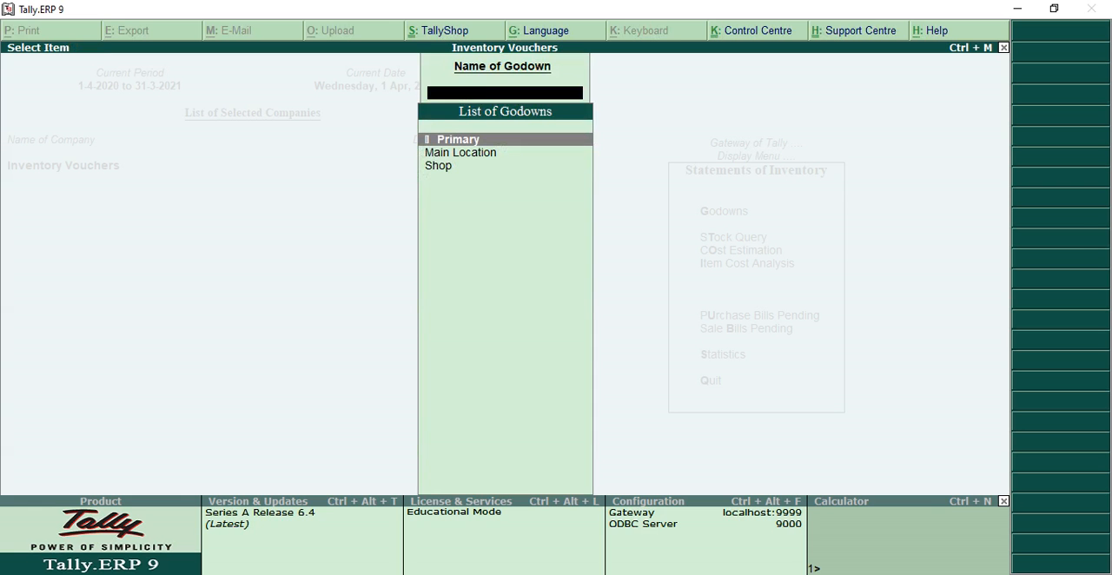
pyautogui.press('Escape')
pyautogui.press('Escape')
pyautogui.press('Escape')
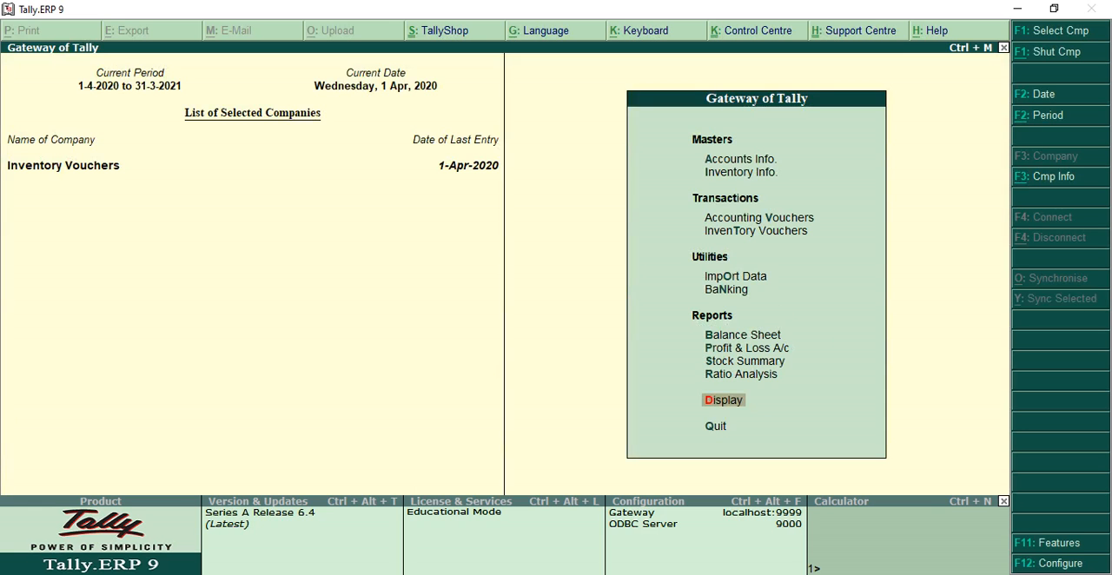